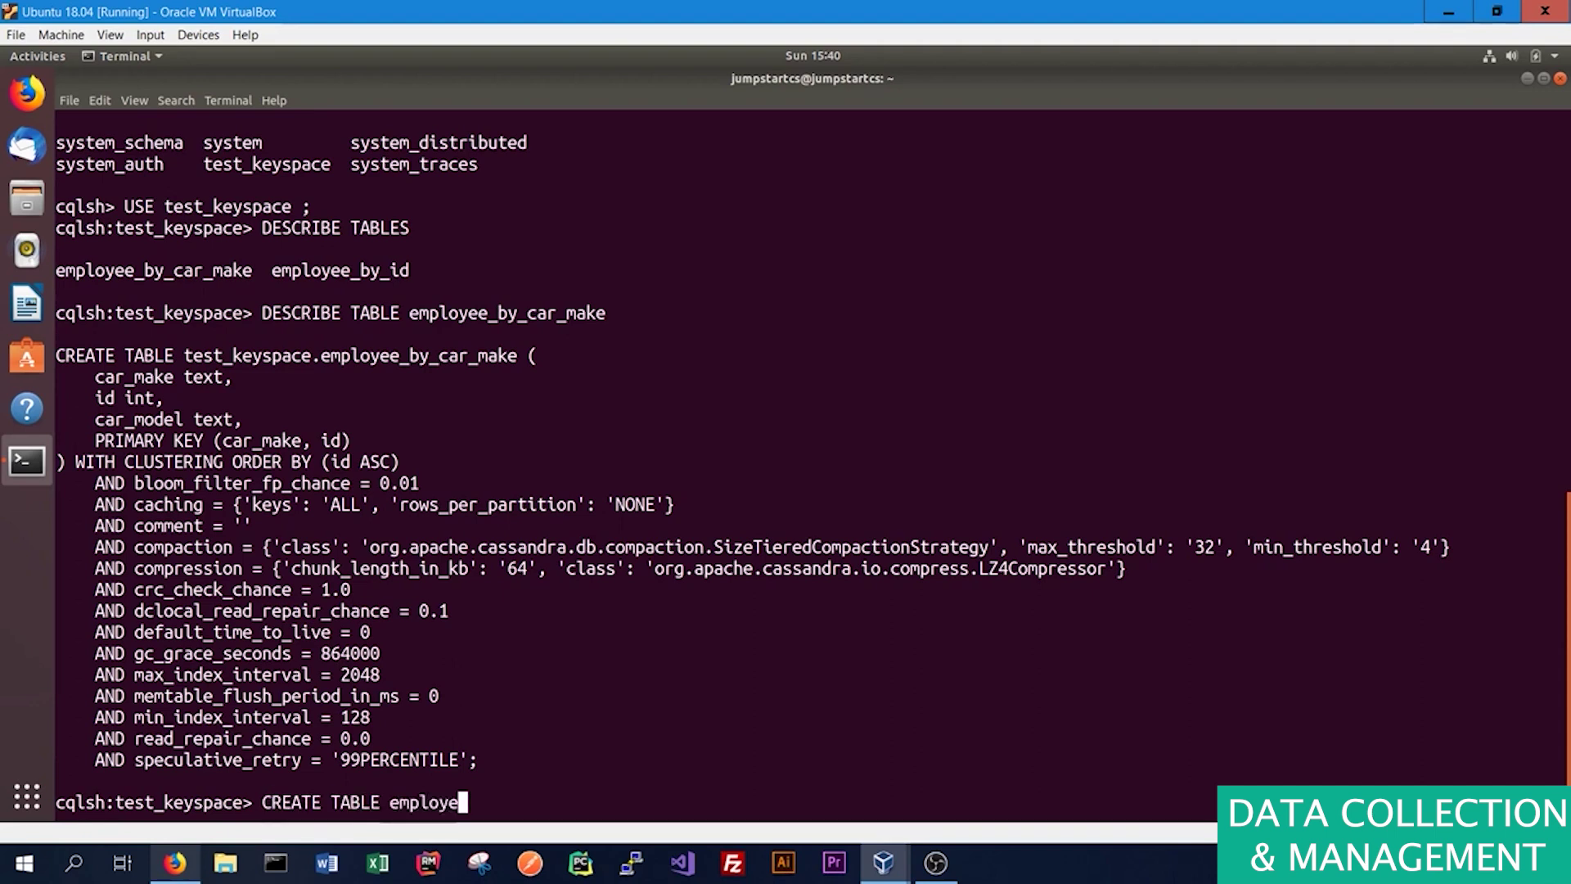
Run the CREATE TABLE statement in Cassandra cqlsh.
{"action": "key", "text": "Return"}
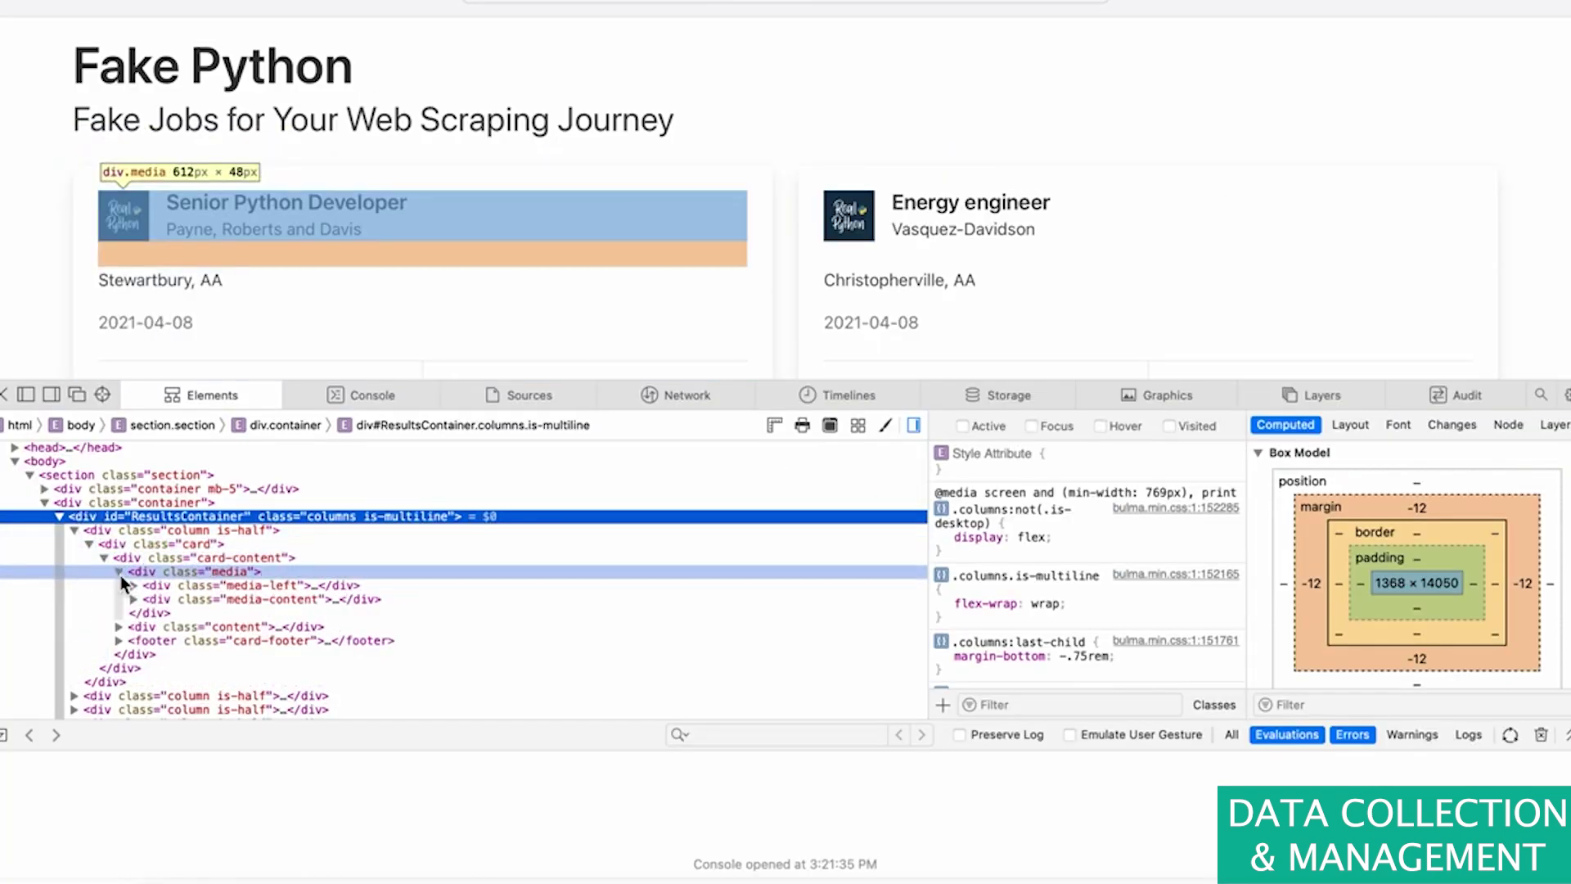
Expand the job card's div.media-content element, then create a new untitled file and save it.
{"action": "left_click", "coordinate": [133, 598]}
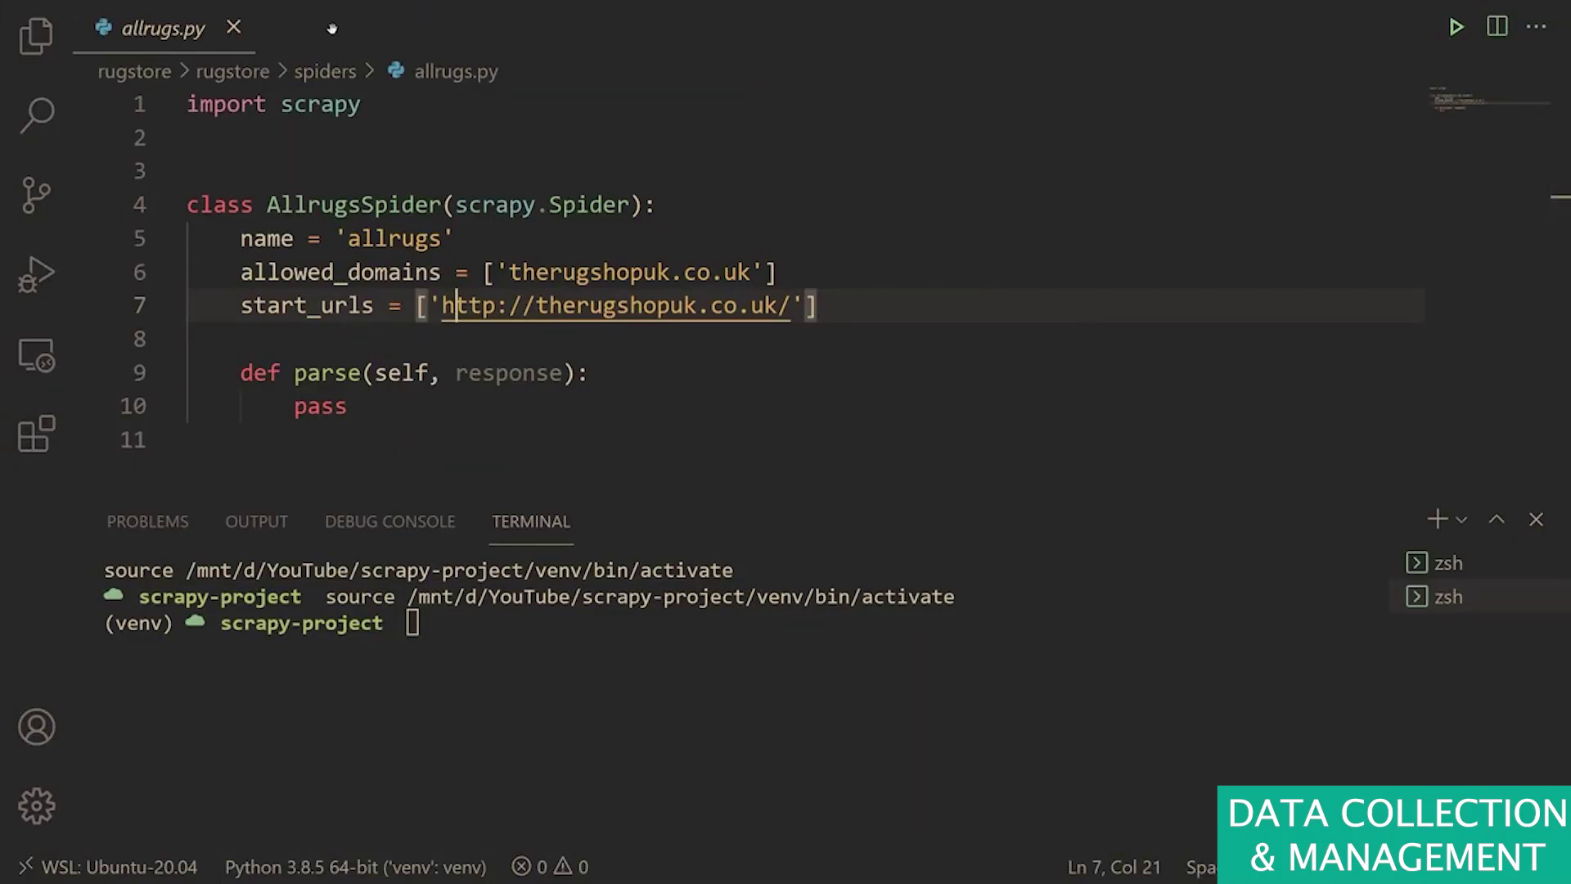
{"action": "key", "text": "ctrl+n"}
{"action": "key", "text": "ctrl+s"}
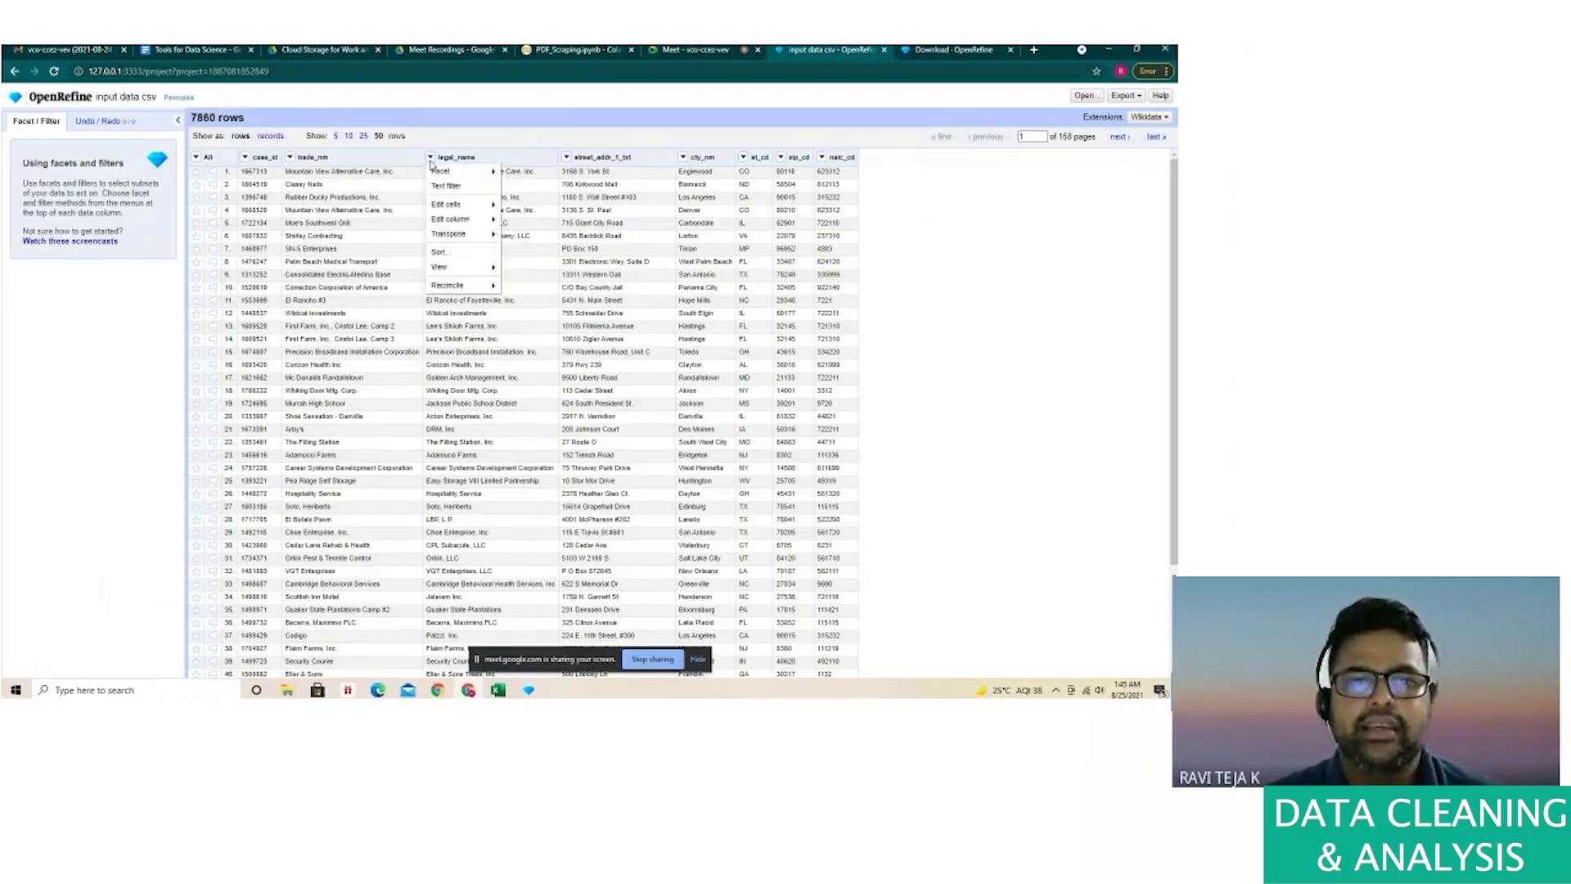
Add a legal_name text facet and filter the table to 365 Electrician, Inc.'s 2 rows.
{"action": "mouse_move", "coordinate": [434, 180]}
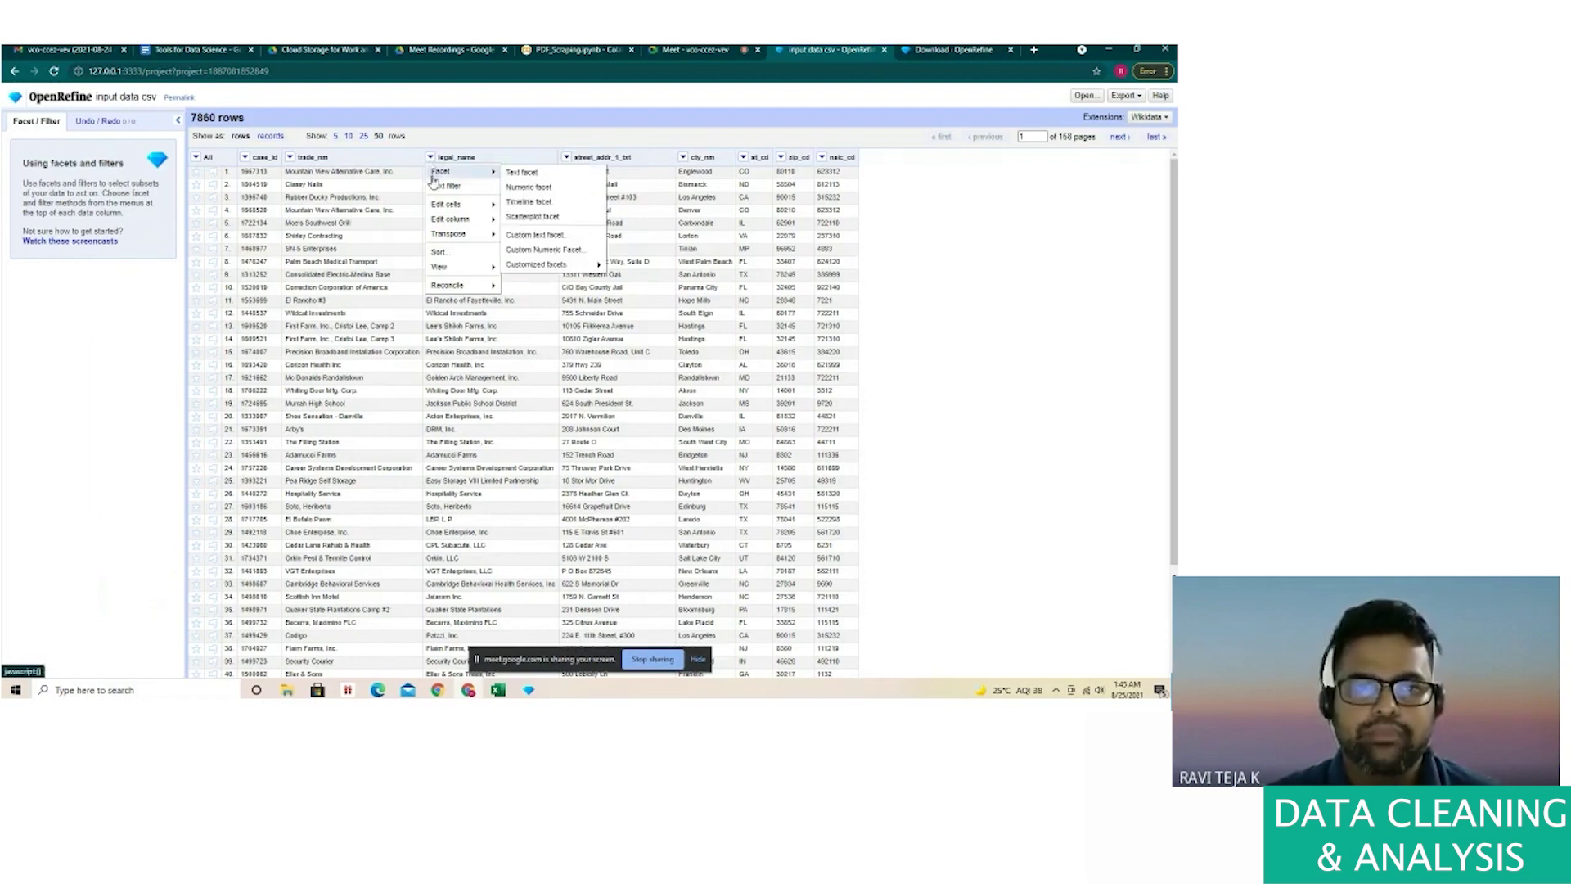
{"action": "left_click", "coordinate": [522, 173]}
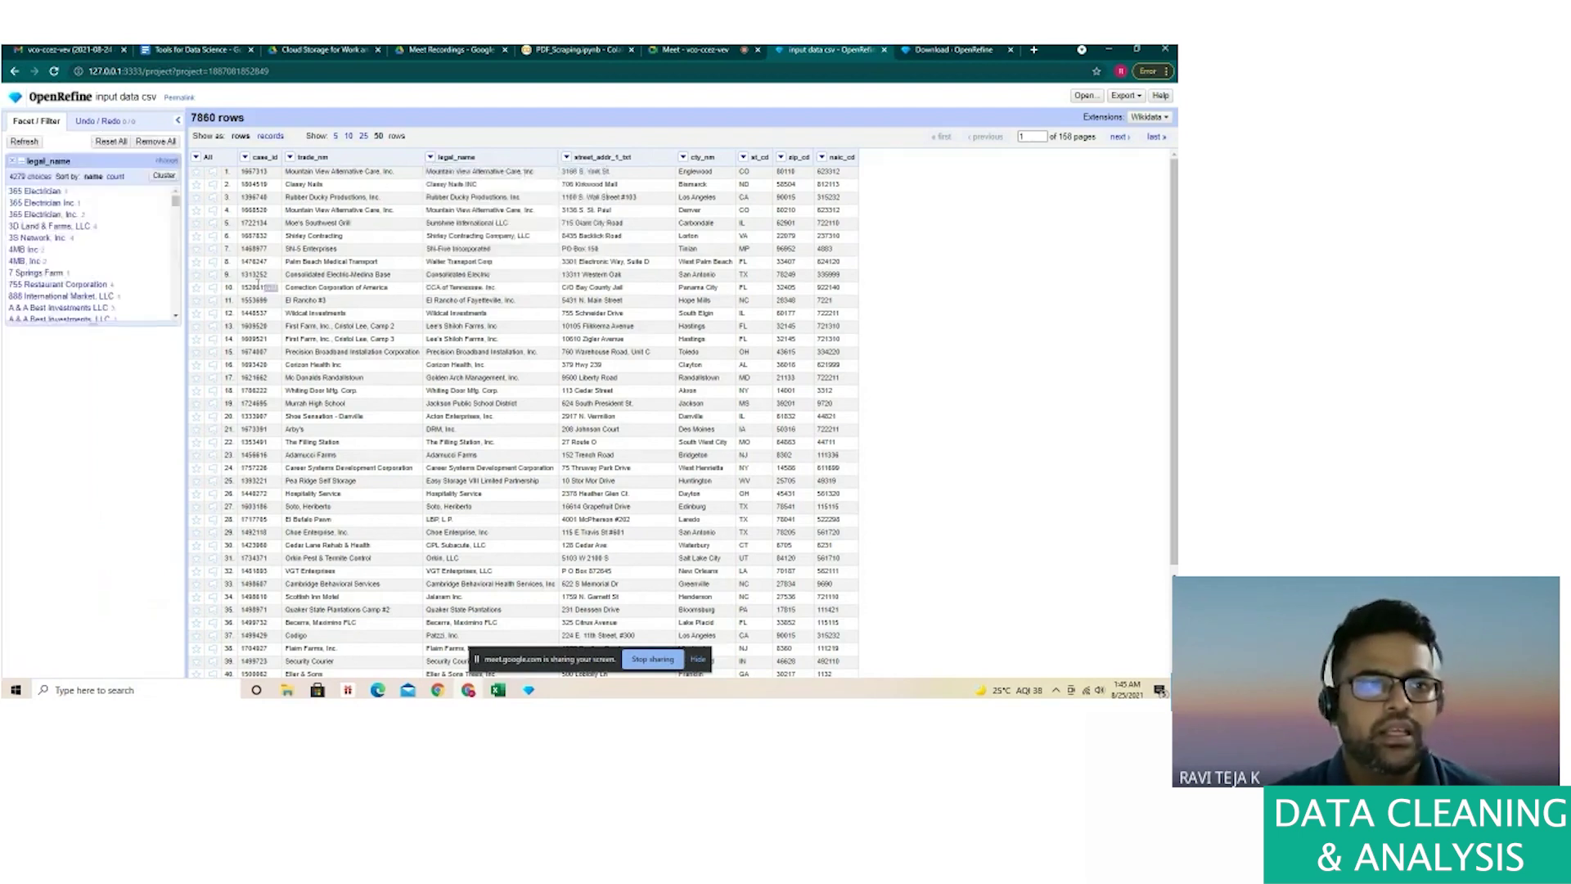
{"action": "left_click", "coordinate": [41, 215]}
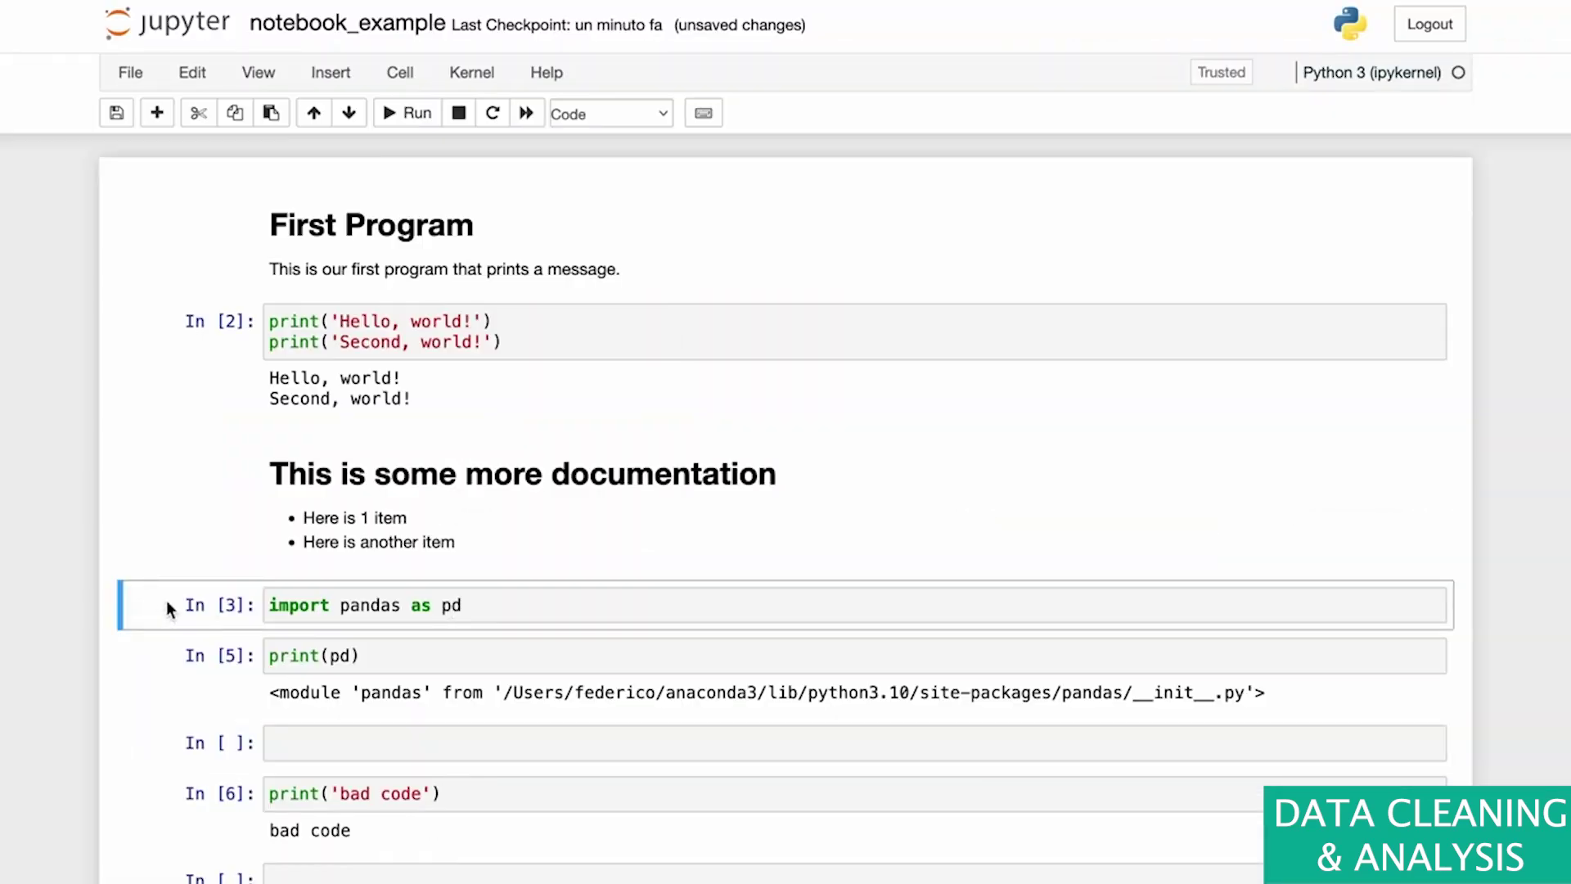
Insert an empty cell below the pandas import, browse the command palette, and run the sine-plot cell.
{"action": "key", "text": "b"}
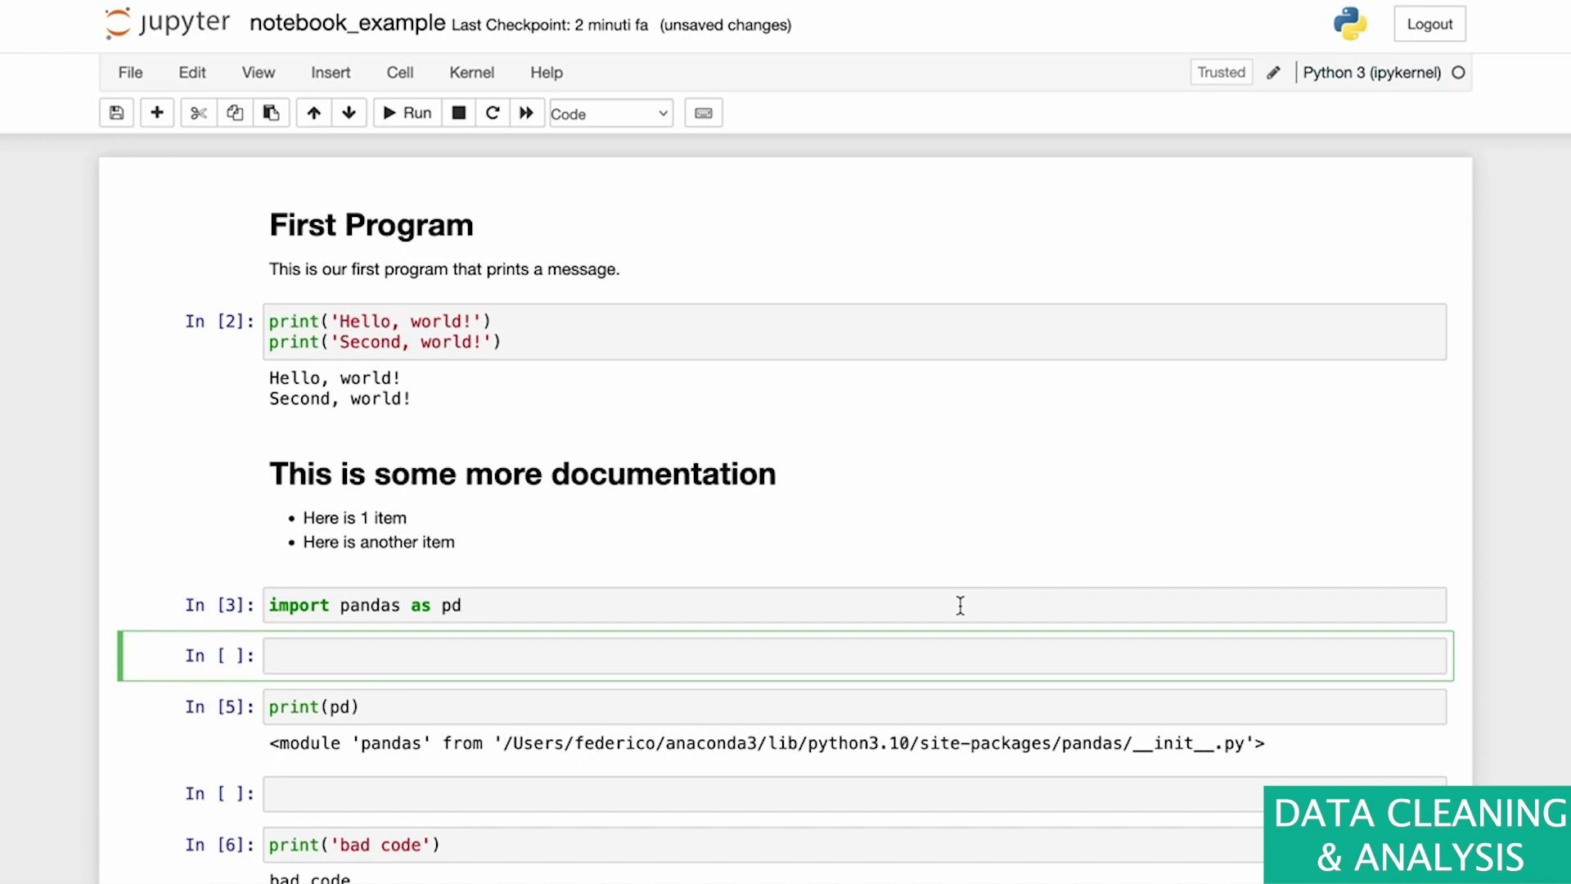
{"action": "left_click", "coordinate": [703, 113]}
{"action": "scroll", "coordinate": [799, 601], "scroll_direction": "down", "scroll_amount": 10}
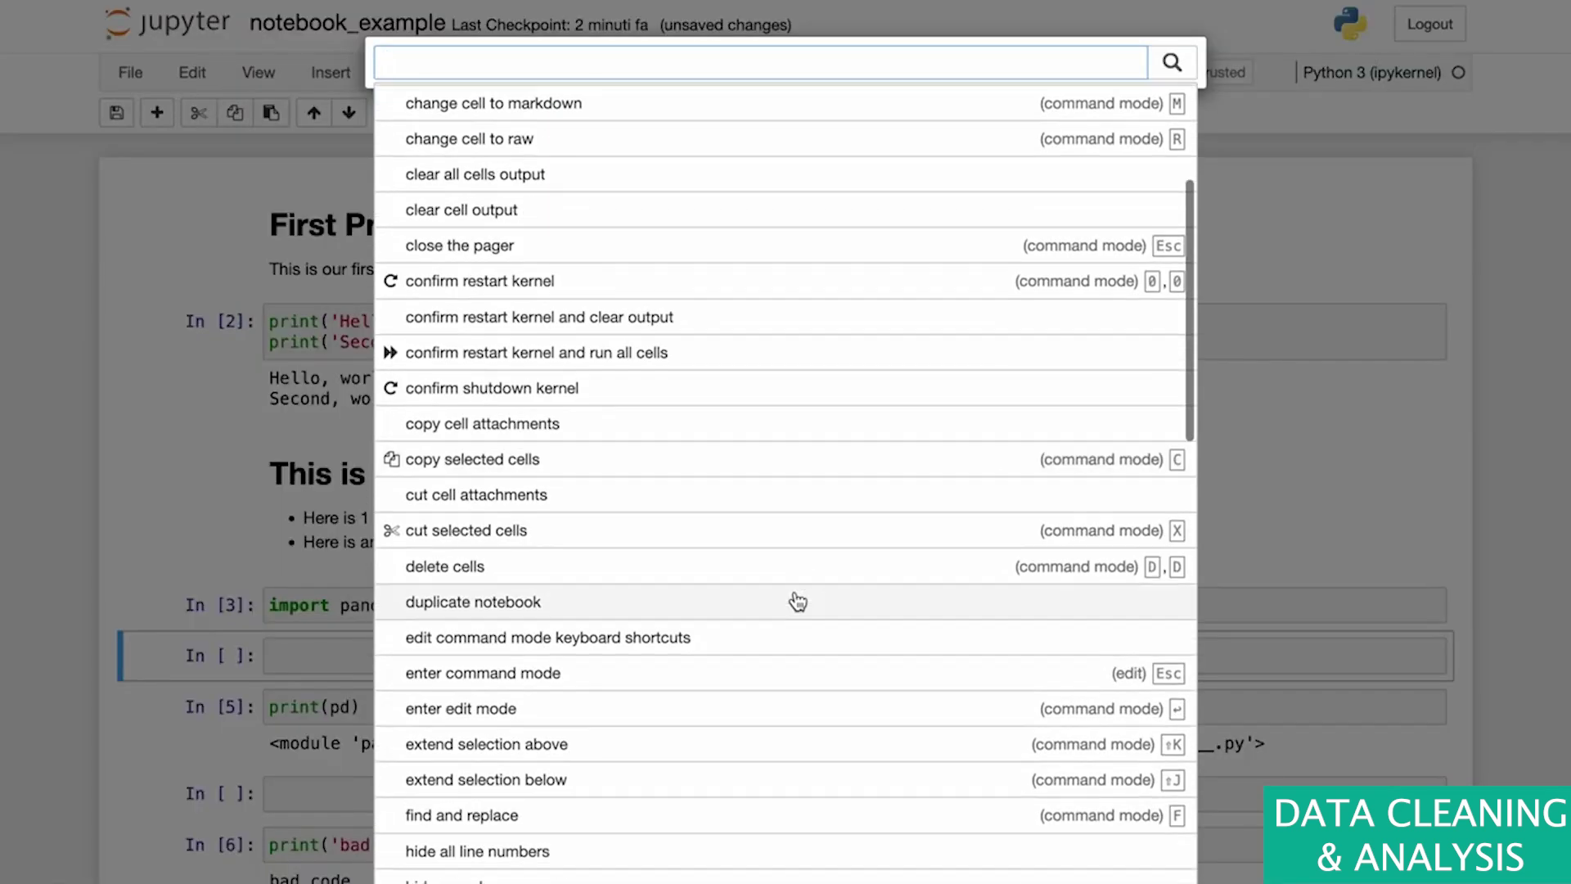
{"action": "scroll", "coordinate": [981, 596], "scroll_direction": "down", "scroll_amount": 5}
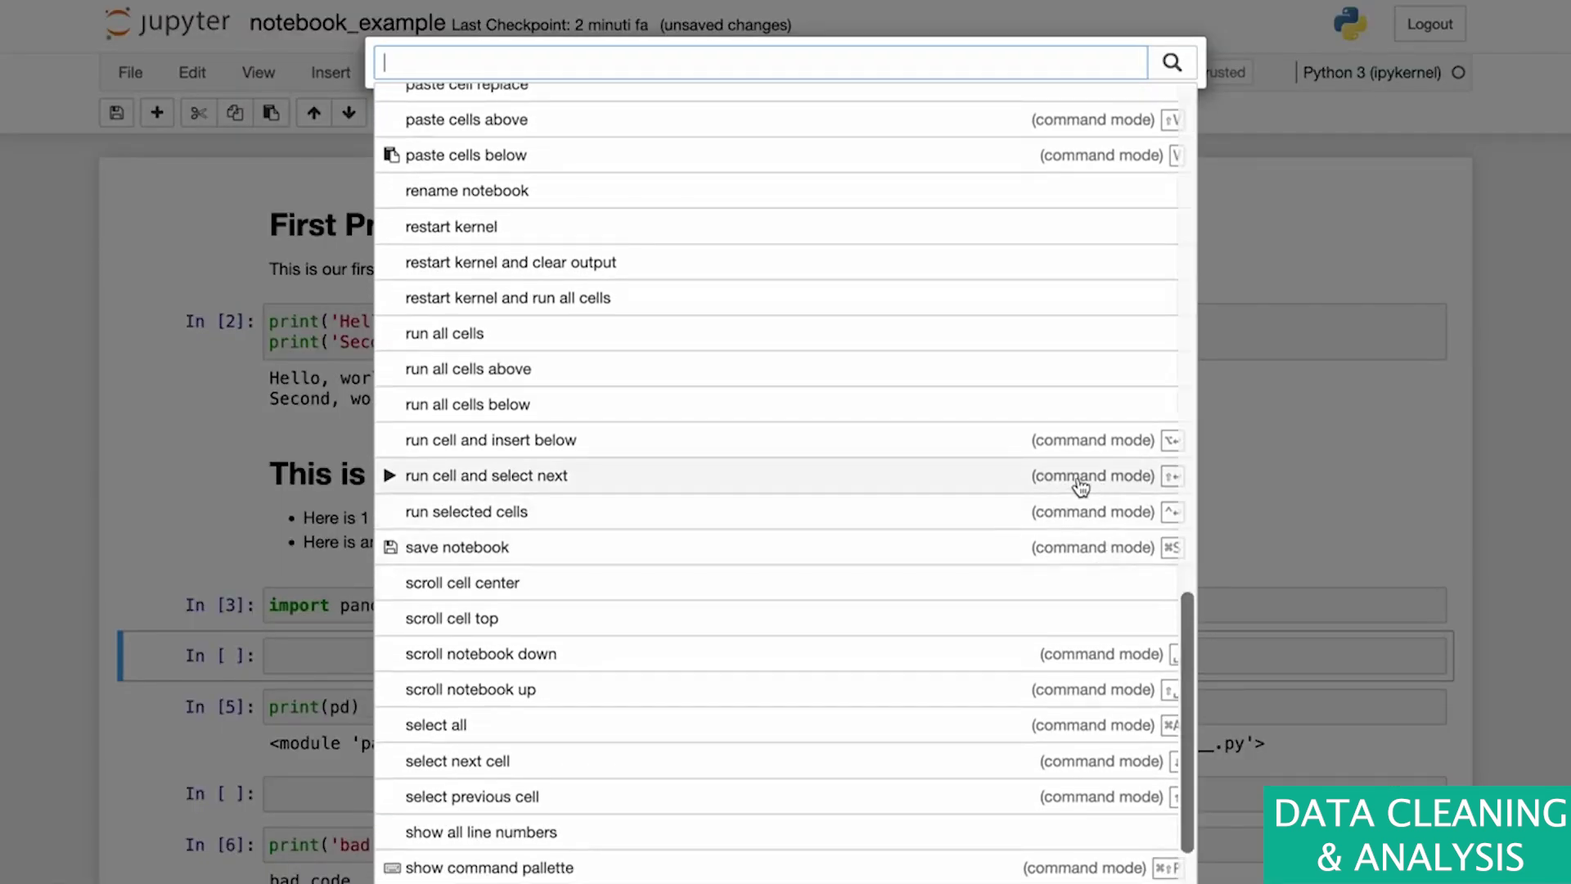
{"action": "scroll", "coordinate": [1137, 479], "scroll_direction": "up", "scroll_amount": 3}
{"action": "scroll", "coordinate": [1137, 480], "scroll_direction": "up", "scroll_amount": 3}
{"action": "key", "text": "Escape"}
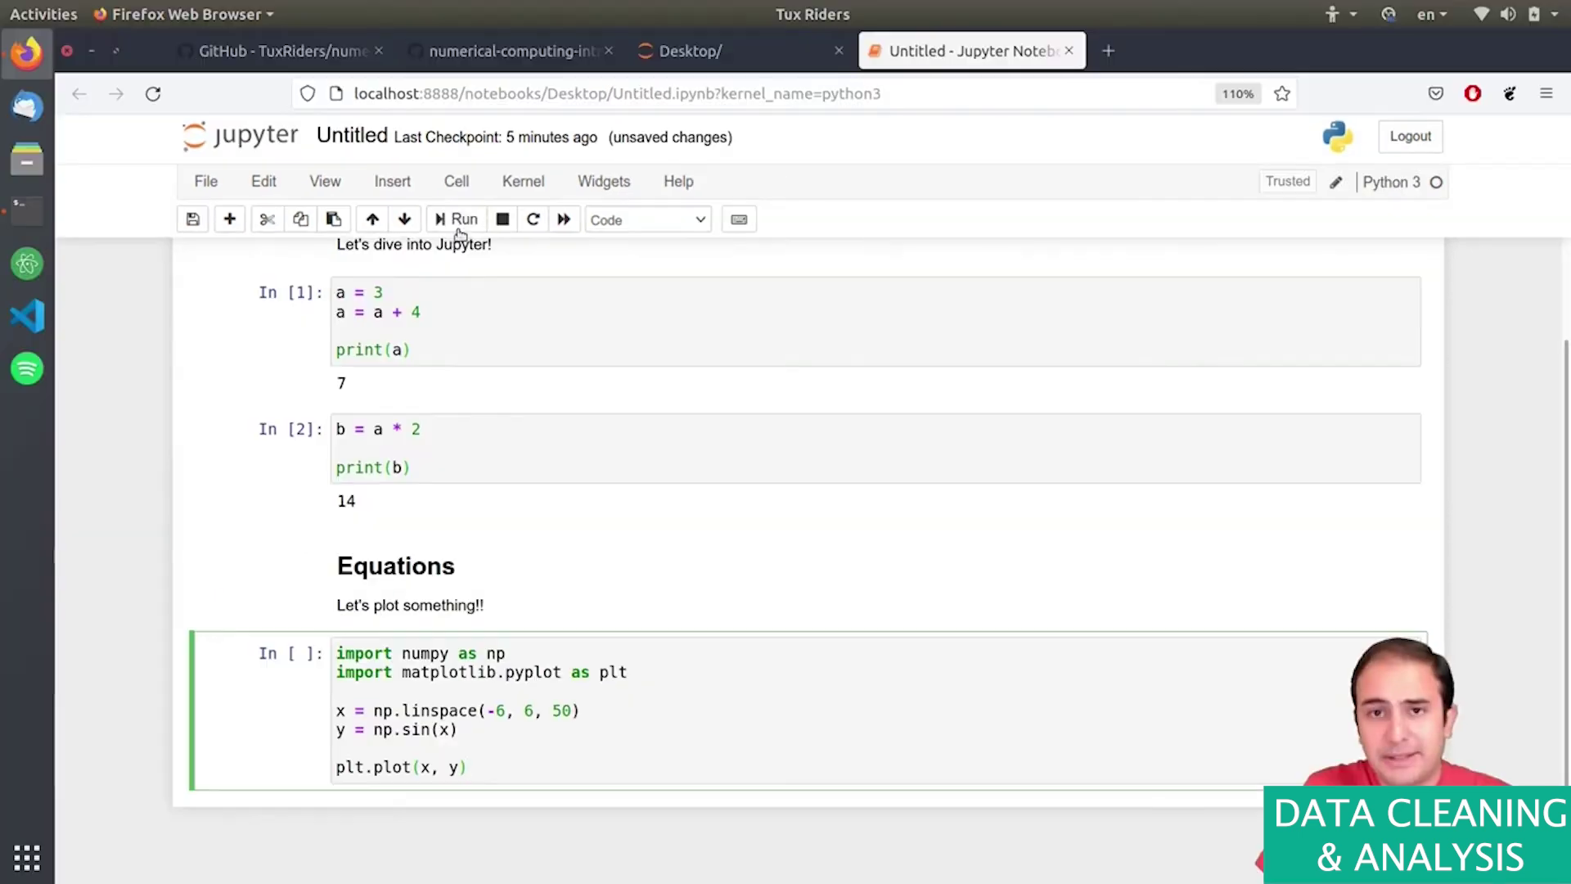
{"action": "left_click", "coordinate": [456, 218]}
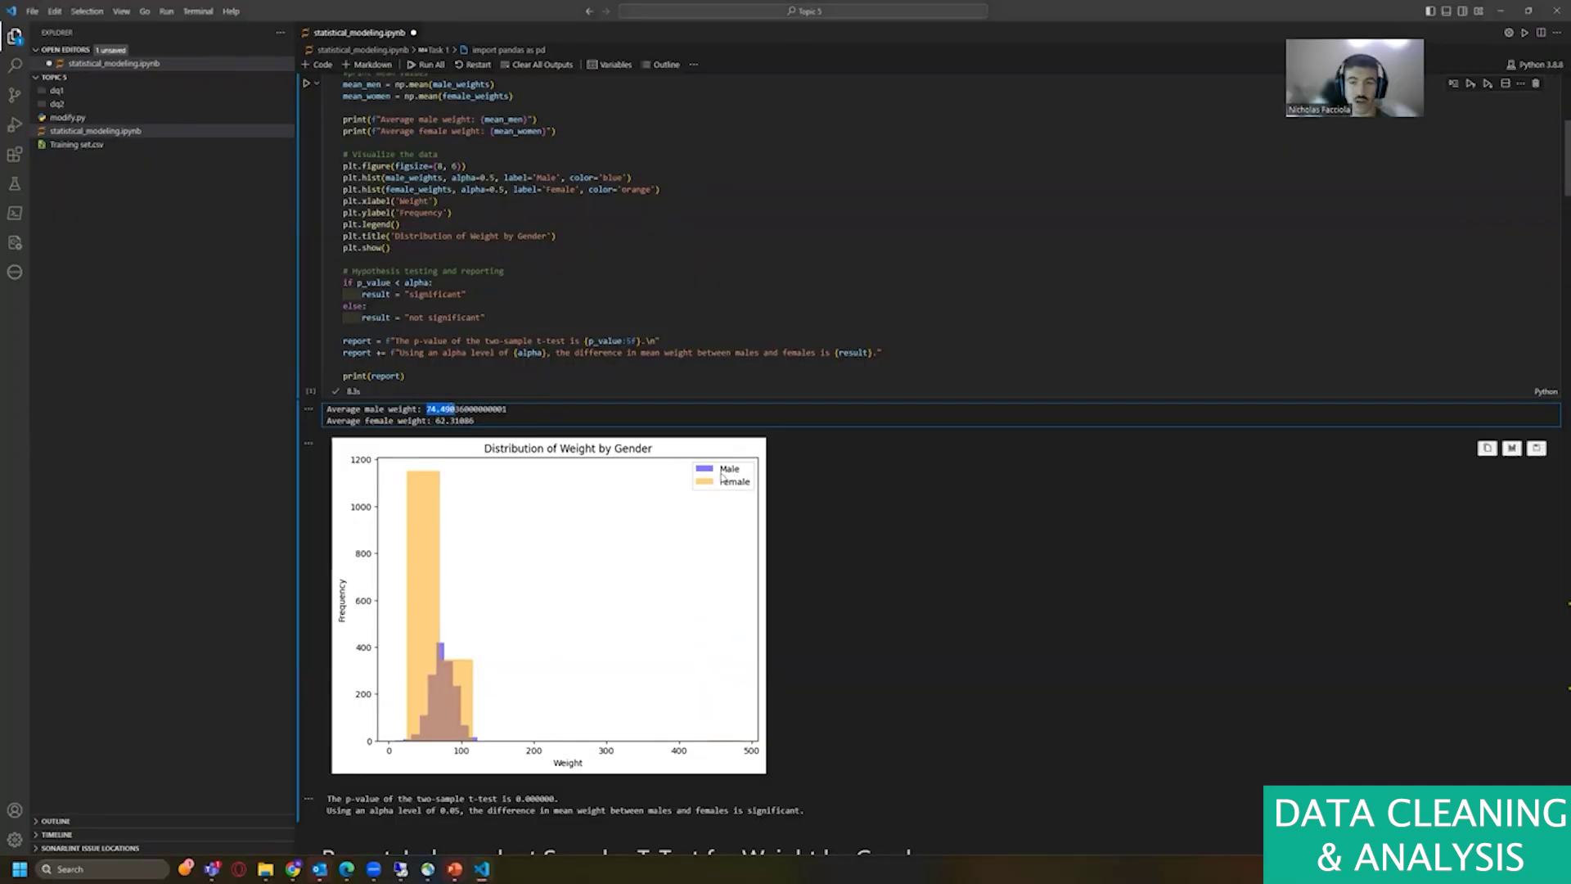
{"action": "scroll", "coordinate": [722, 476], "scroll_direction": "down", "scroll_amount": 3}
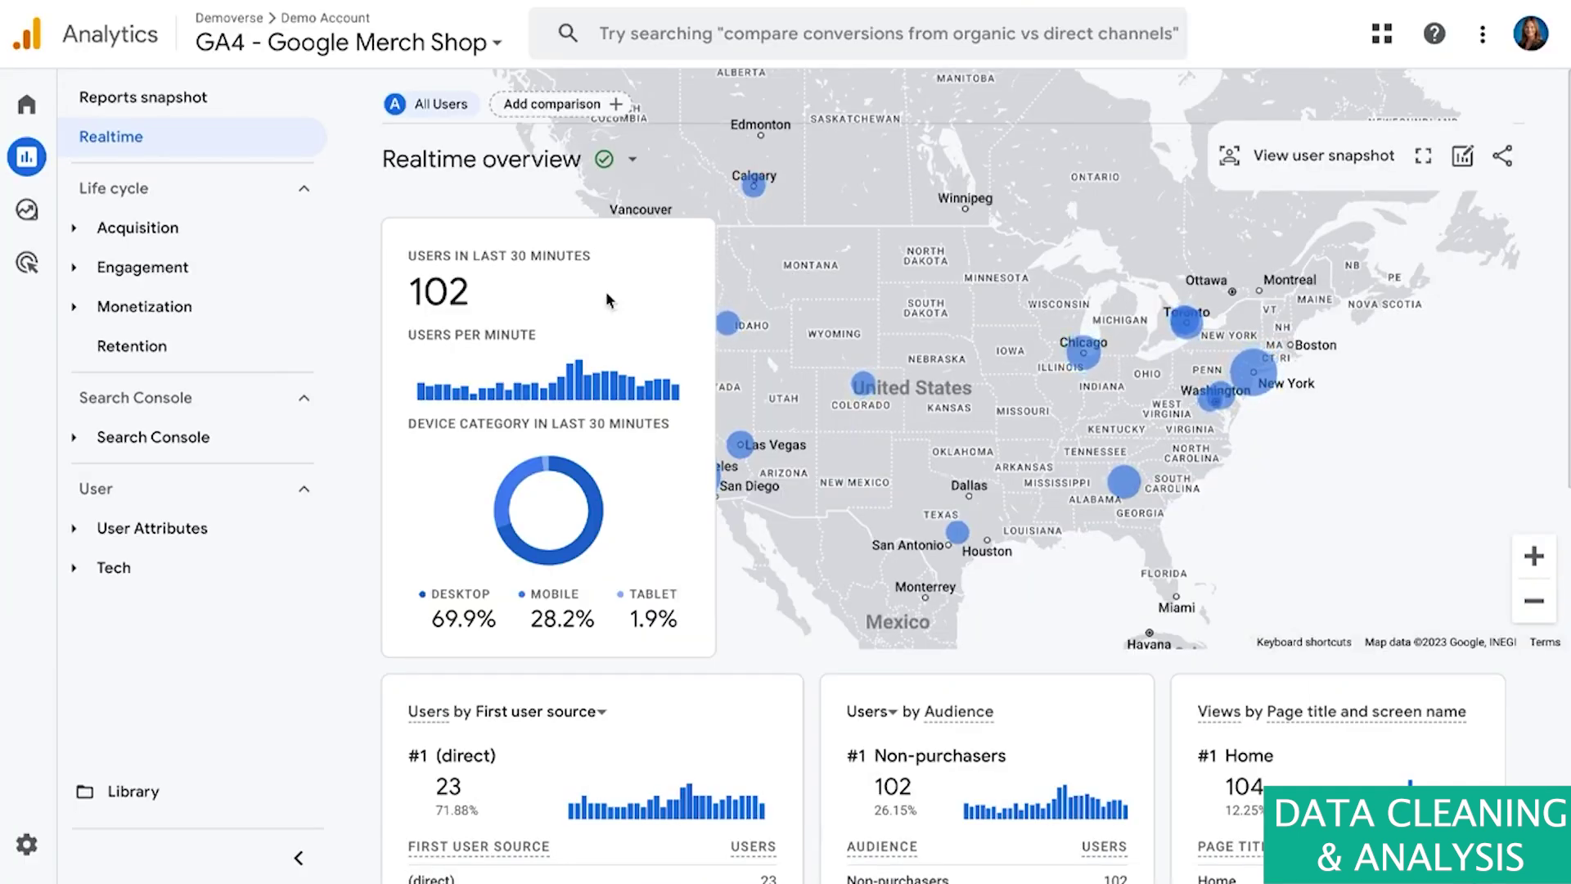
Break down view_promotion's event parameters and list the promotion_name values.
{"action": "scroll", "coordinate": [818, 368], "scroll_direction": "down", "scroll_amount": 5}
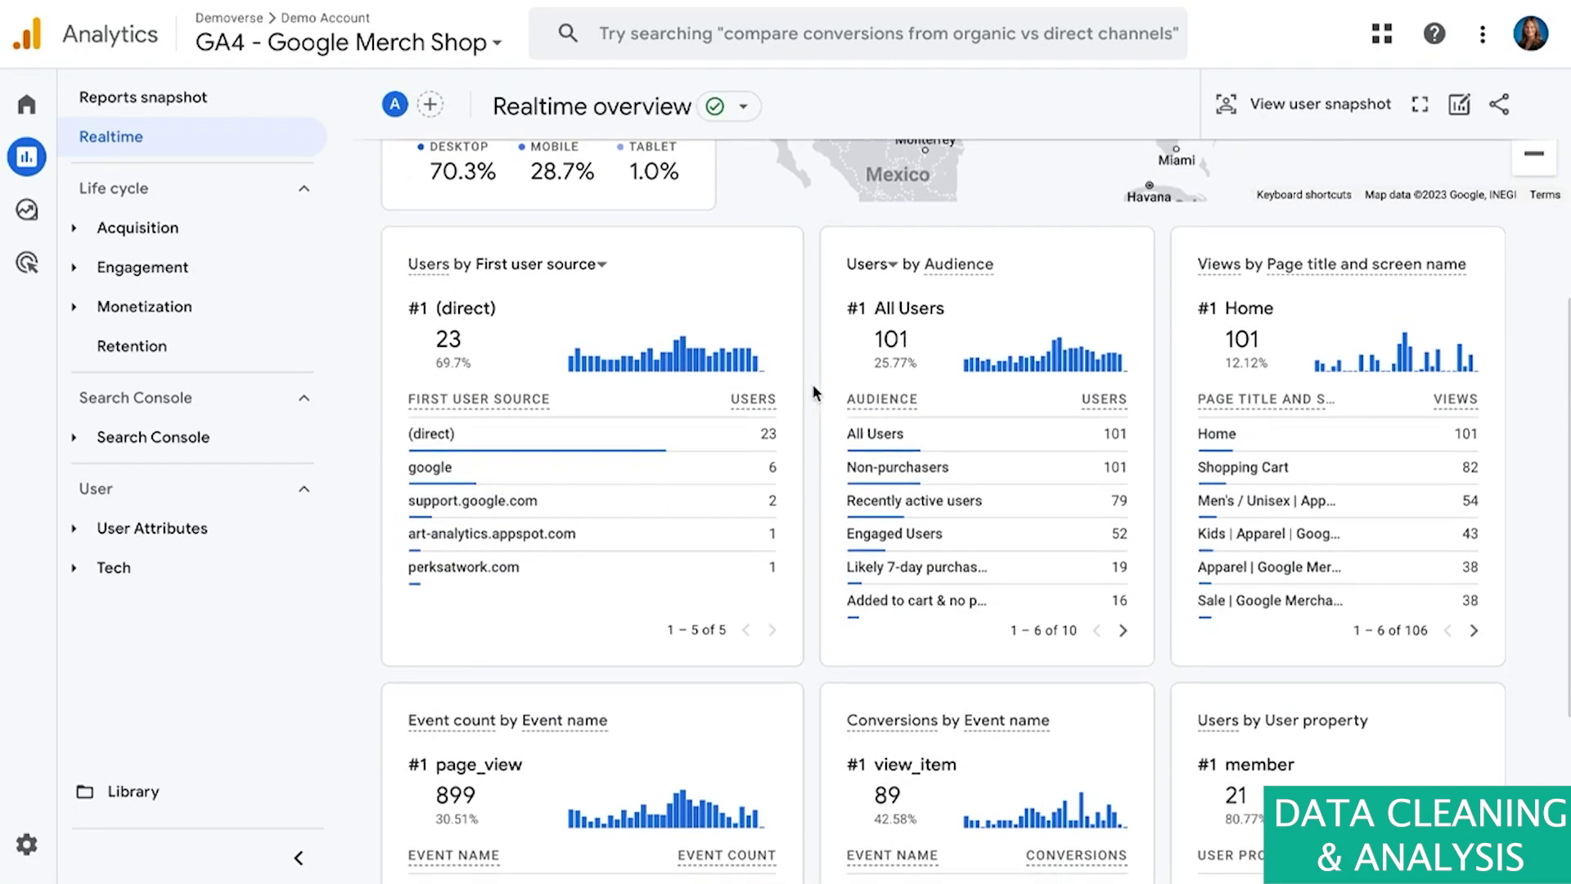
{"action": "scroll", "coordinate": [812, 384], "scroll_direction": "down", "scroll_amount": 3}
{"action": "scroll", "coordinate": [813, 386], "scroll_direction": "down", "scroll_amount": 1}
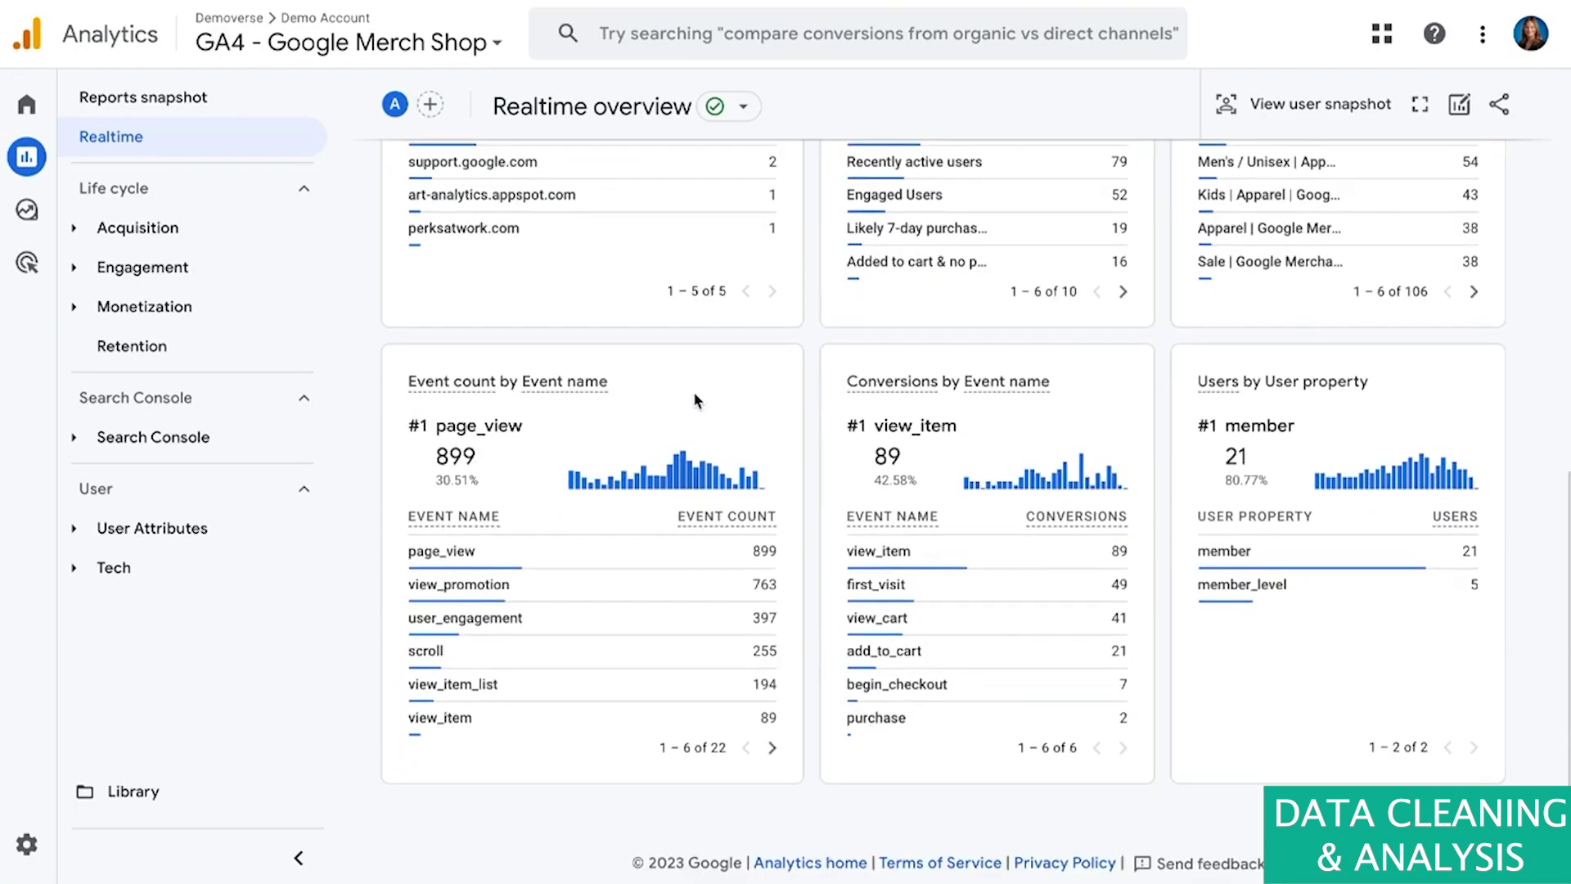
{"action": "left_click", "coordinate": [542, 594]}
{"action": "left_click", "coordinate": [774, 758]}
{"action": "left_click", "coordinate": [550, 596]}
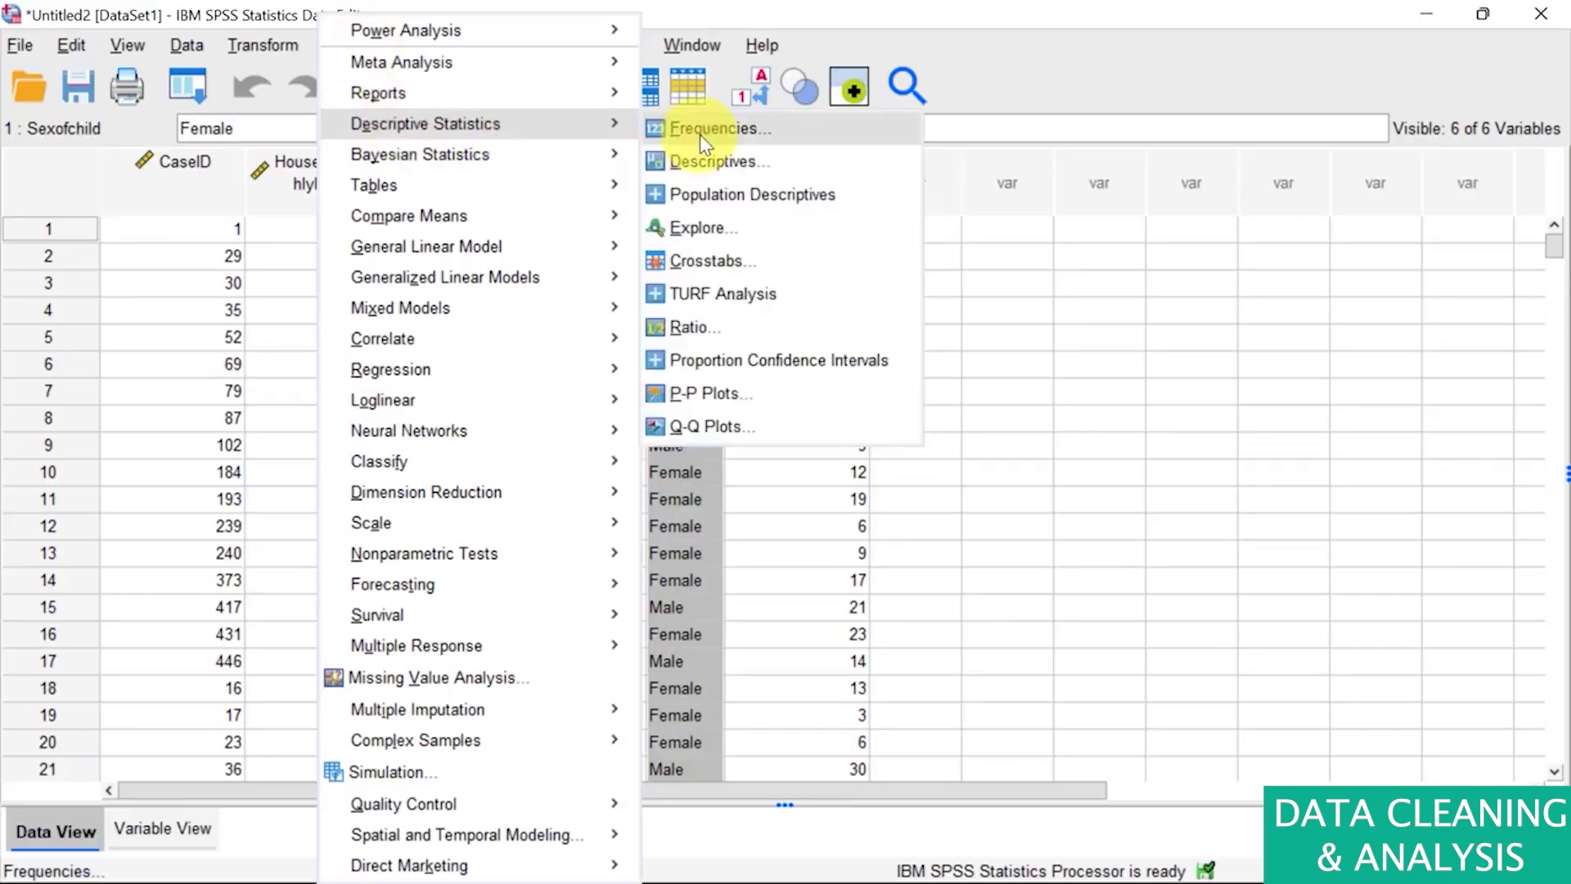
Open the Frequencies analysis and add 'Sex of child' to the Variable(s) box.
{"action": "left_click", "coordinate": [700, 134]}
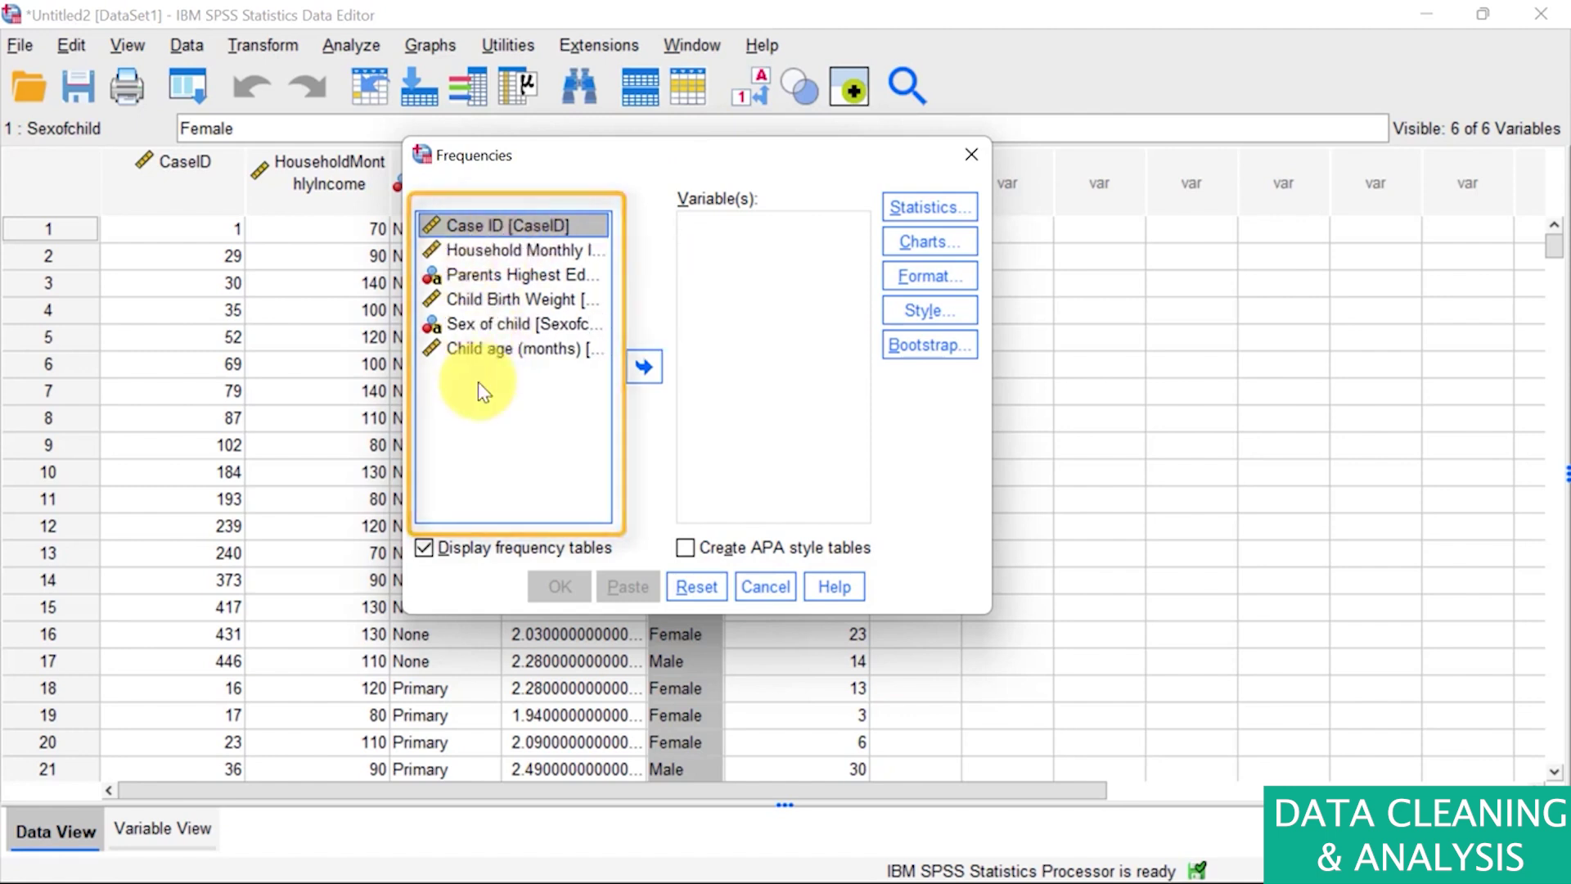
{"action": "left_click_drag", "start_coordinate": [463, 326], "coordinate": [737, 245]}
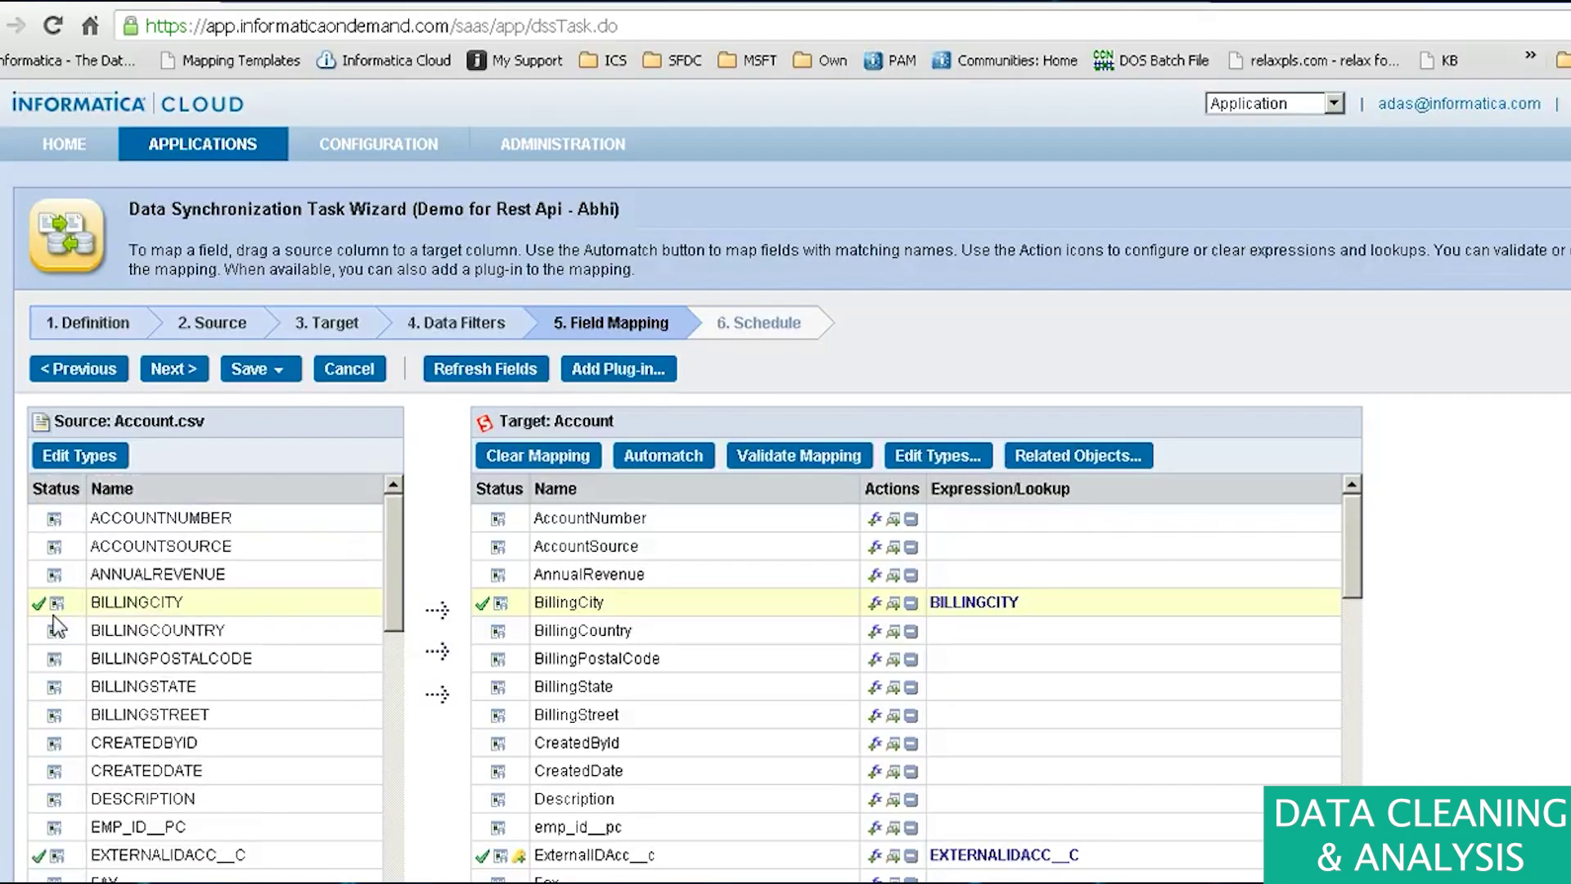
Advance the data synchronization task to step 6, Schedule, leaving it unscheduled.
{"action": "scroll", "coordinate": [606, 659], "scroll_direction": "down", "scroll_amount": 10}
{"action": "scroll", "coordinate": [314, 661], "scroll_direction": "down", "scroll_amount": 8}
{"action": "left_click", "coordinate": [808, 327]}
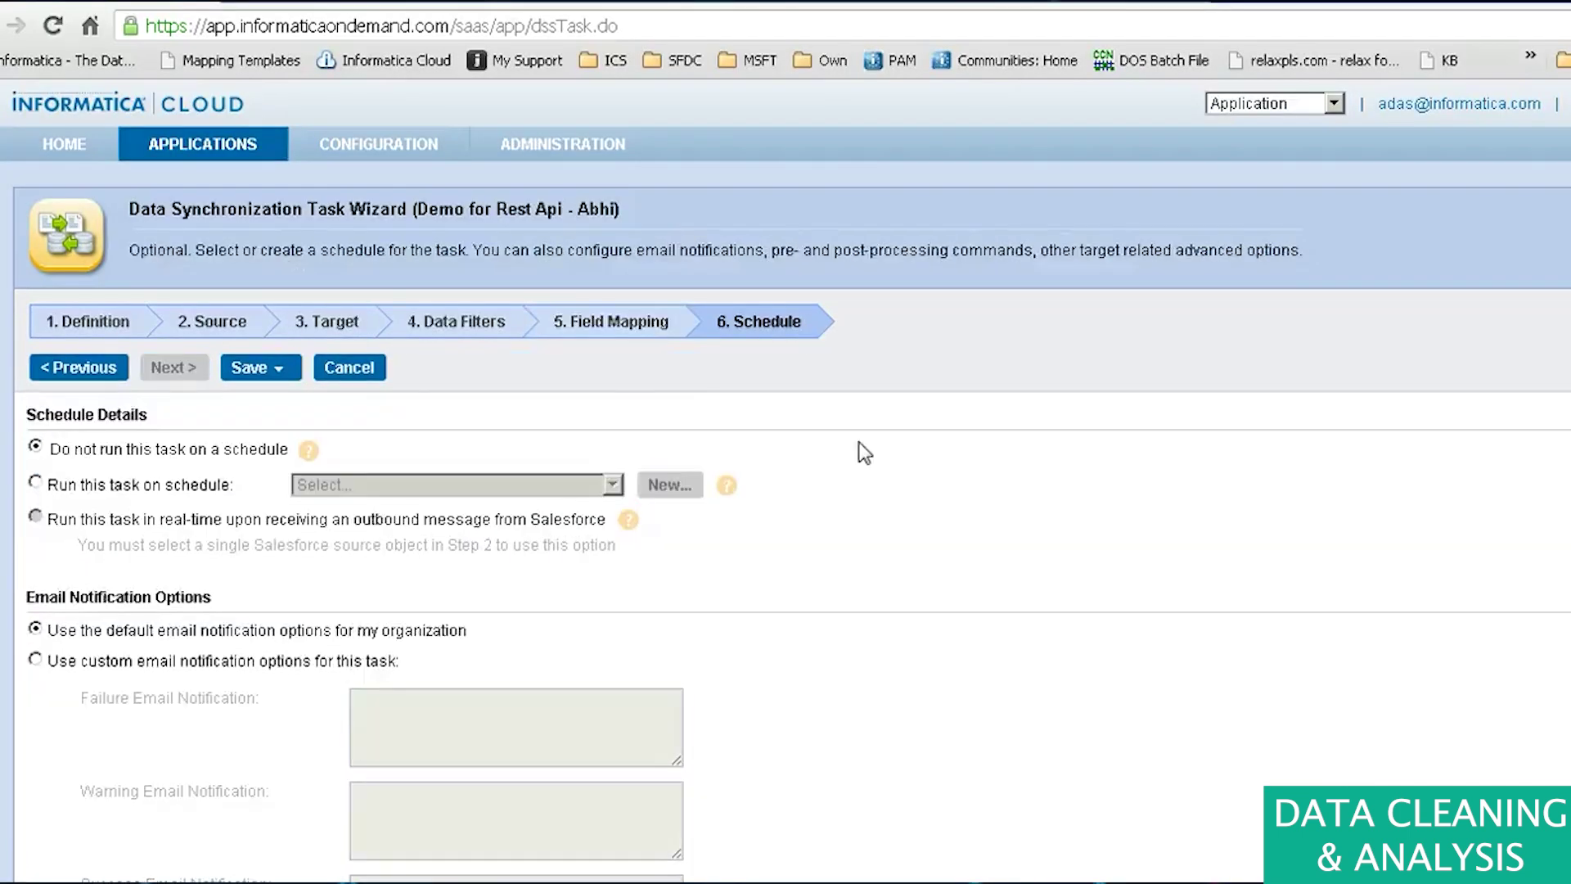
{"action": "scroll", "coordinate": [532, 577], "scroll_direction": "down", "scroll_amount": 6}
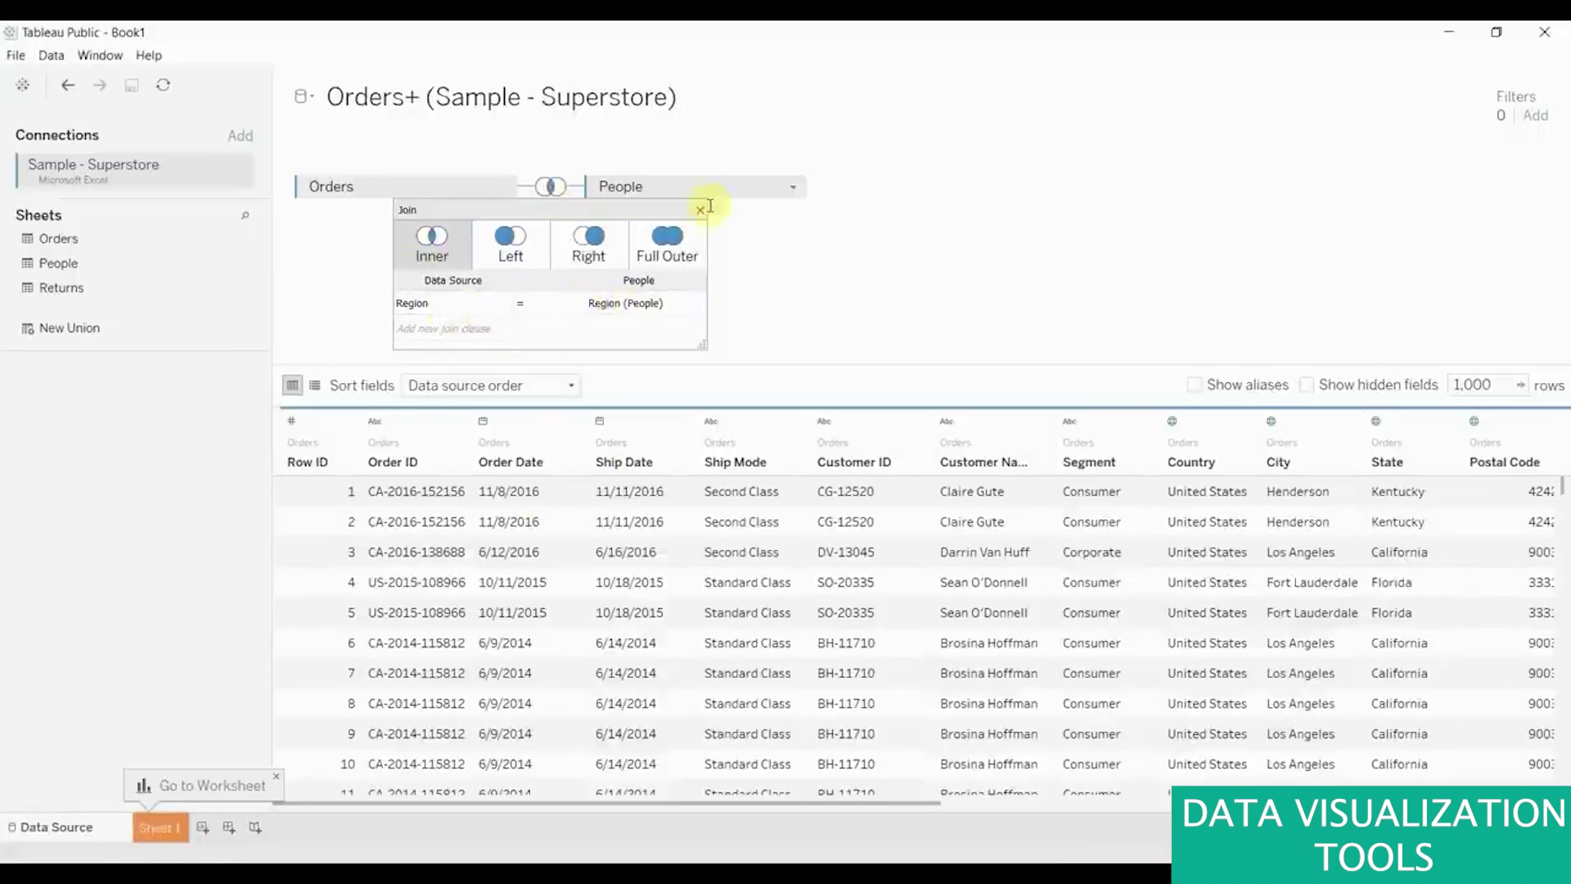
Close the Orders–People join settings, scroll the Power Query table, then pick Finding Dory in Qlik.
{"action": "left_click", "coordinate": [701, 210]}
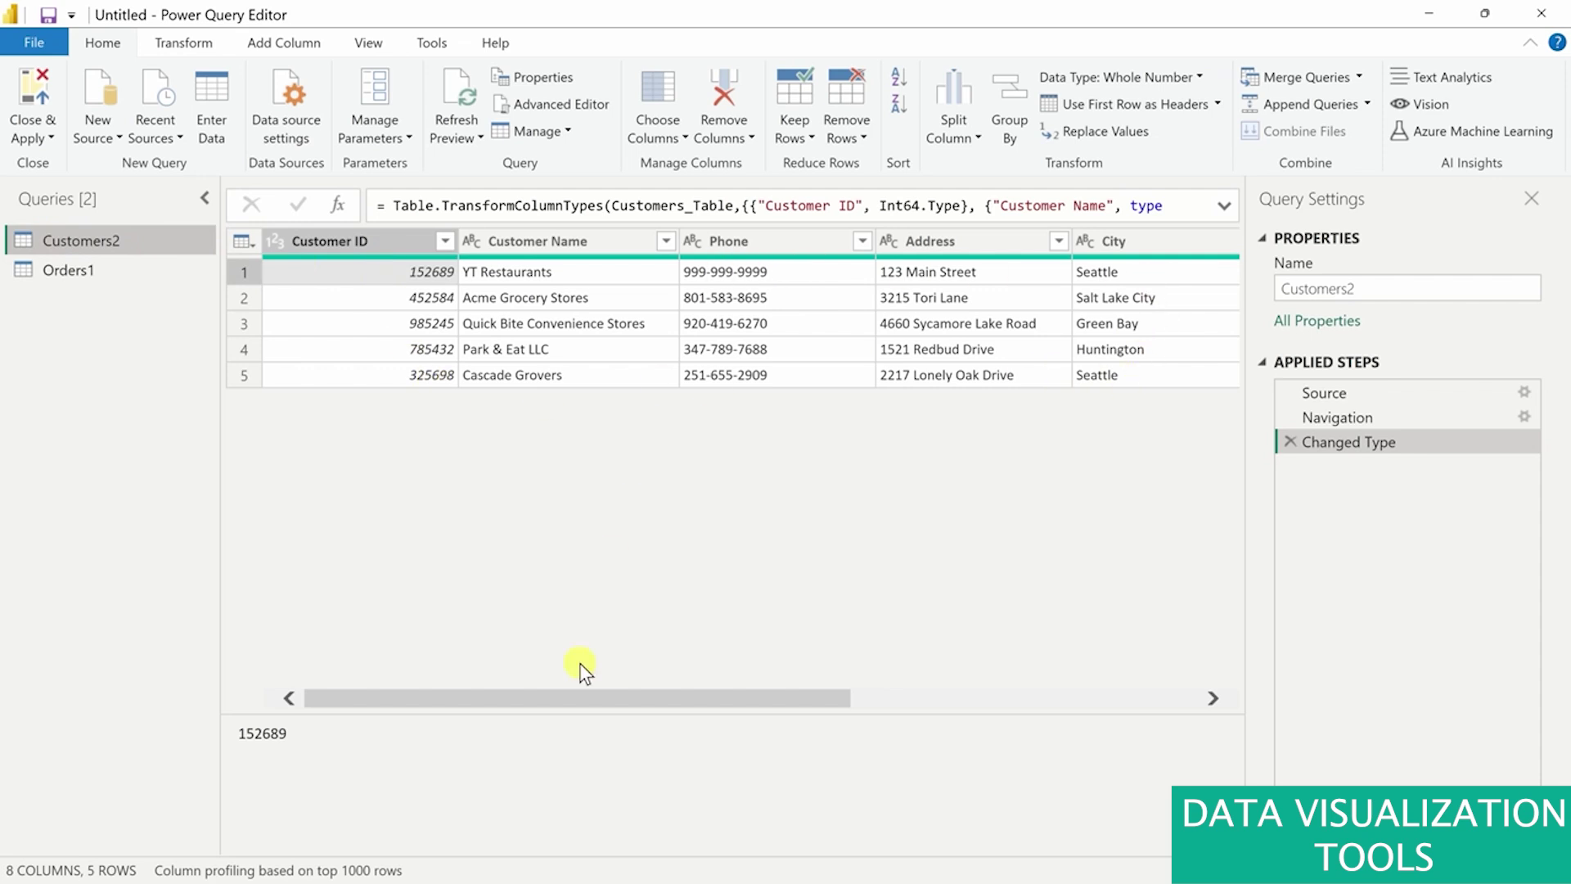
{"action": "left_click_drag", "start_coordinate": [589, 694], "coordinate": [1095, 697]}
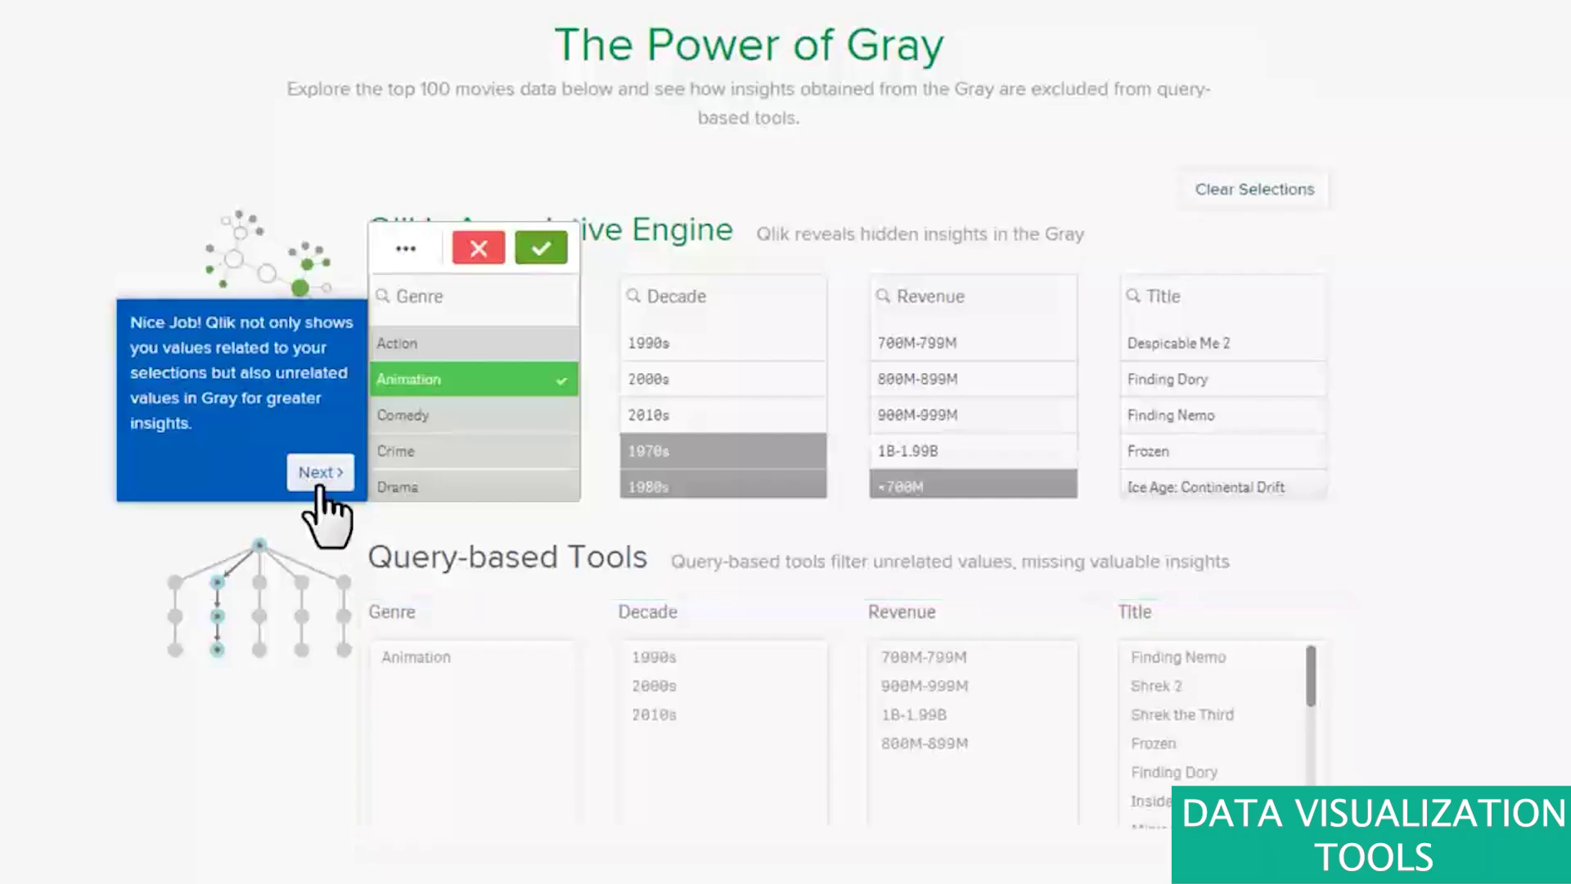
{"action": "left_click", "coordinate": [319, 472]}
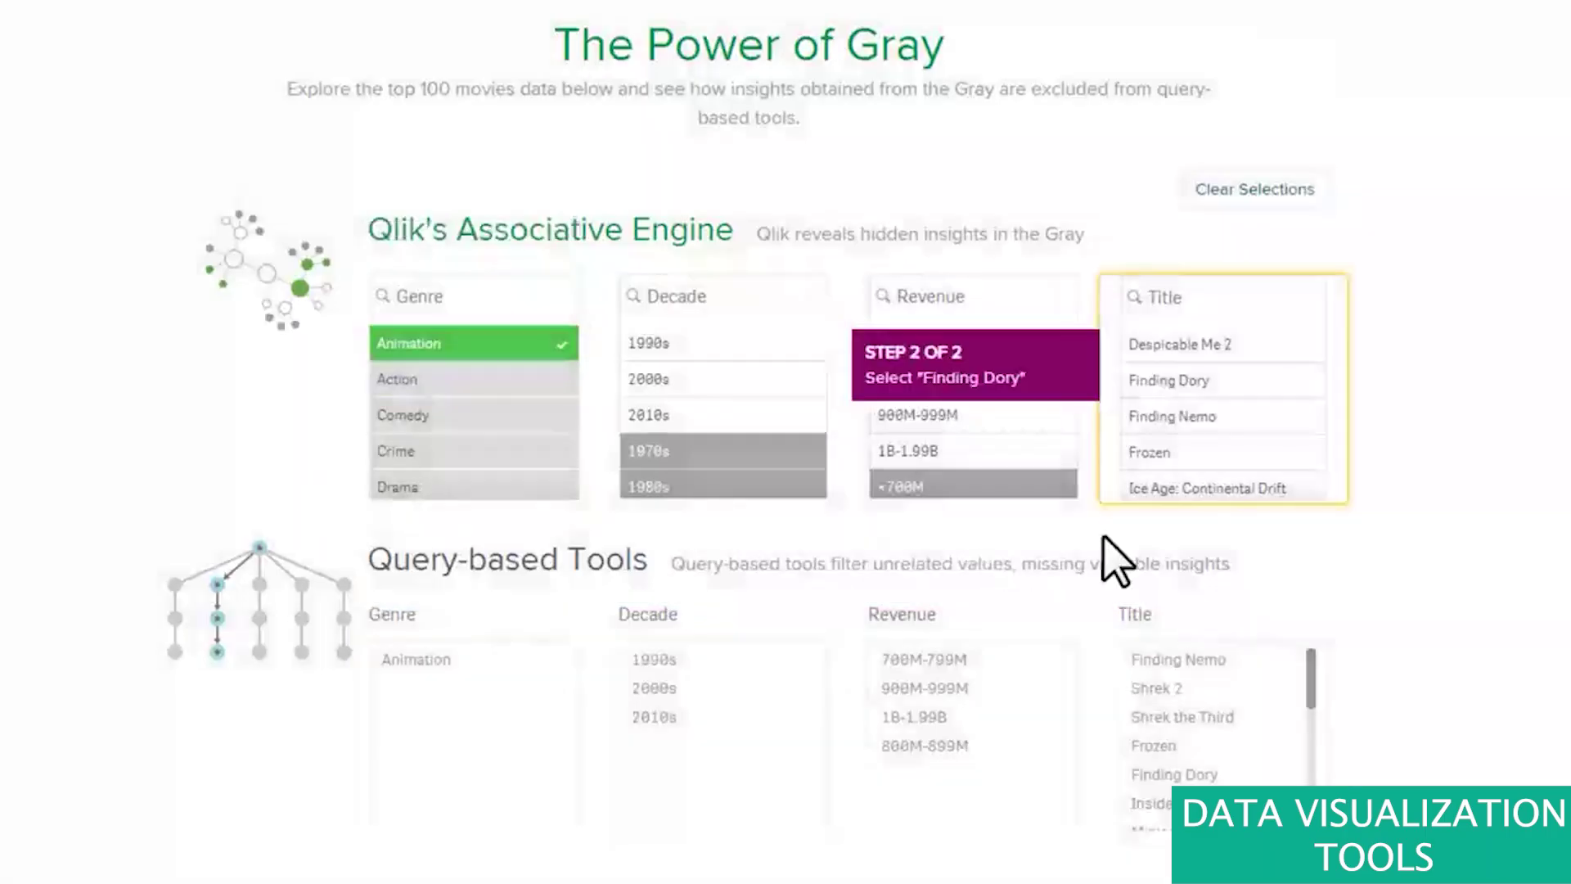
{"action": "left_click", "coordinate": [1211, 384]}
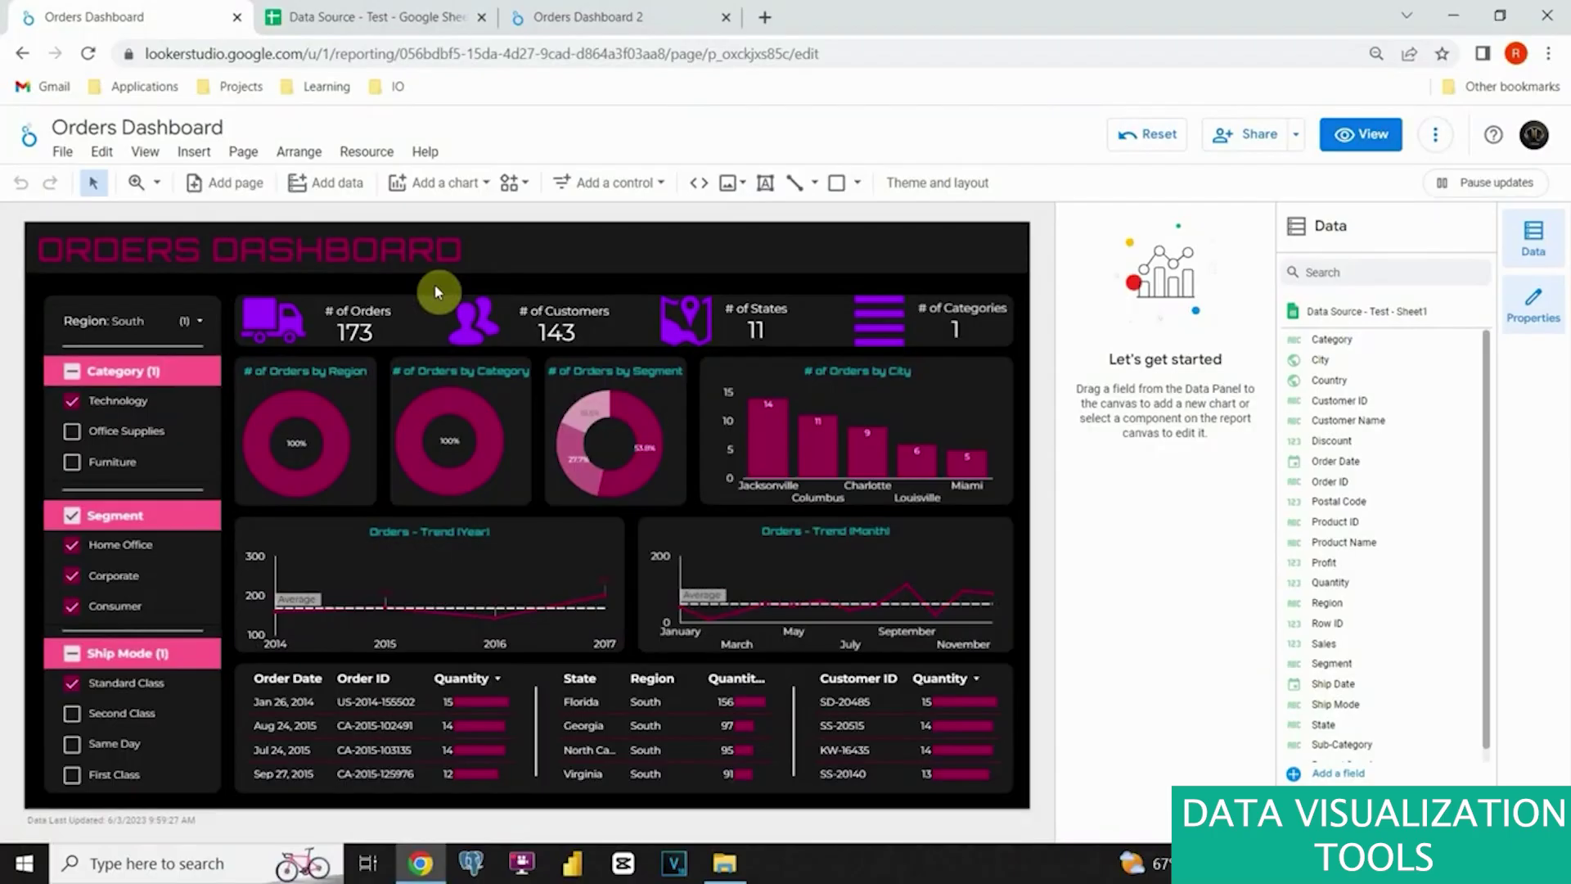
Select the Category control, then add West to the Region filter alongside South.
{"action": "left_click", "coordinate": [84, 652]}
{"action": "left_click", "coordinate": [72, 370]}
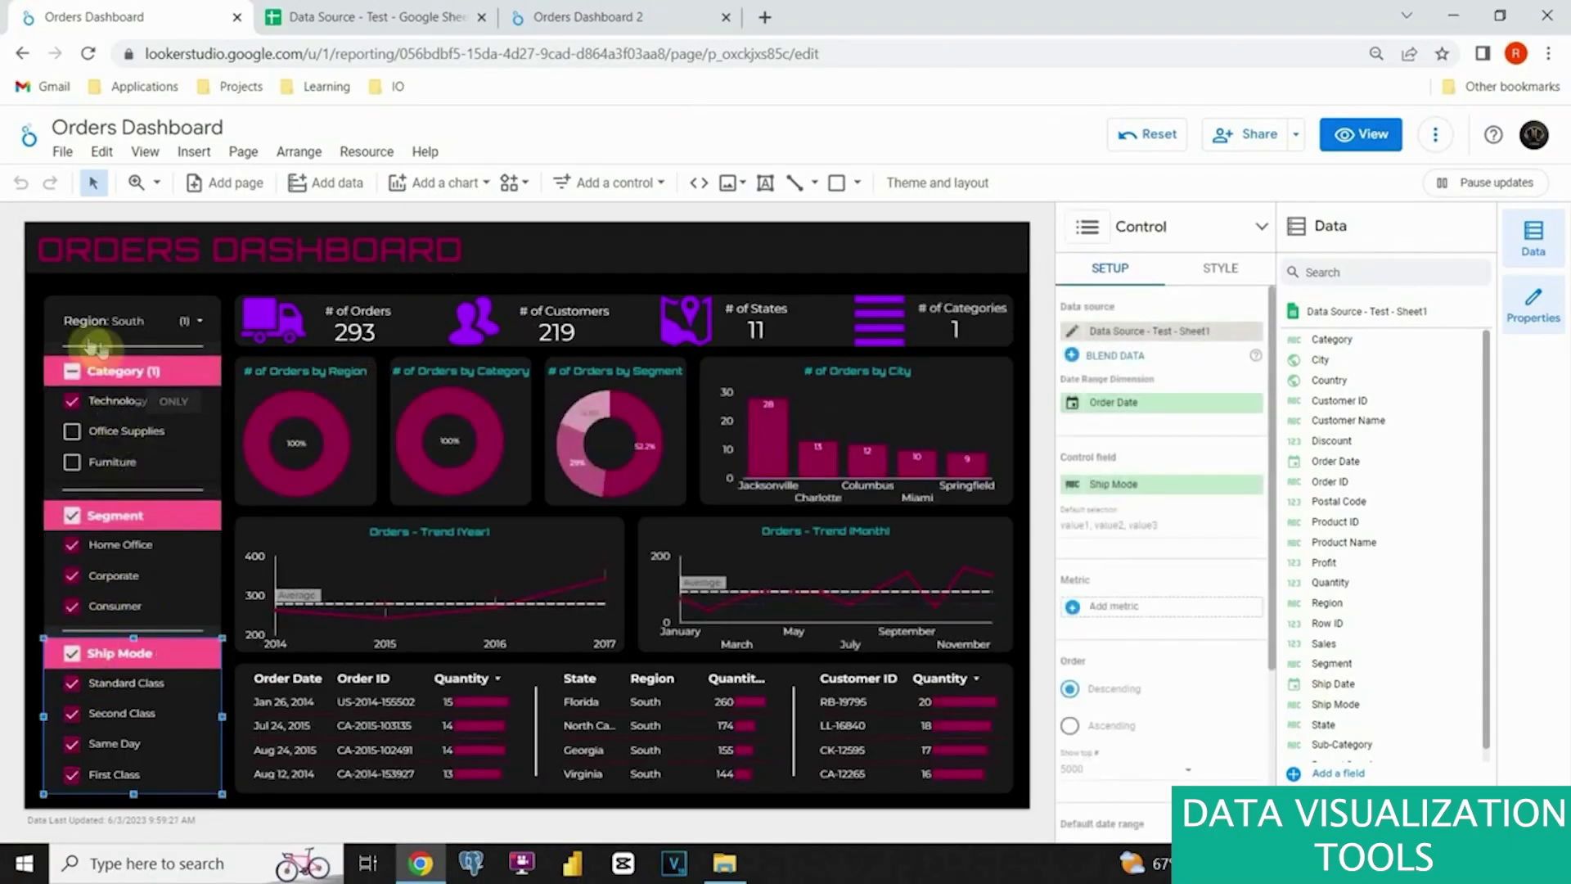
{"action": "left_click", "coordinate": [90, 327]}
{"action": "left_click", "coordinate": [72, 373]}
{"action": "left_click", "coordinate": [308, 305]}
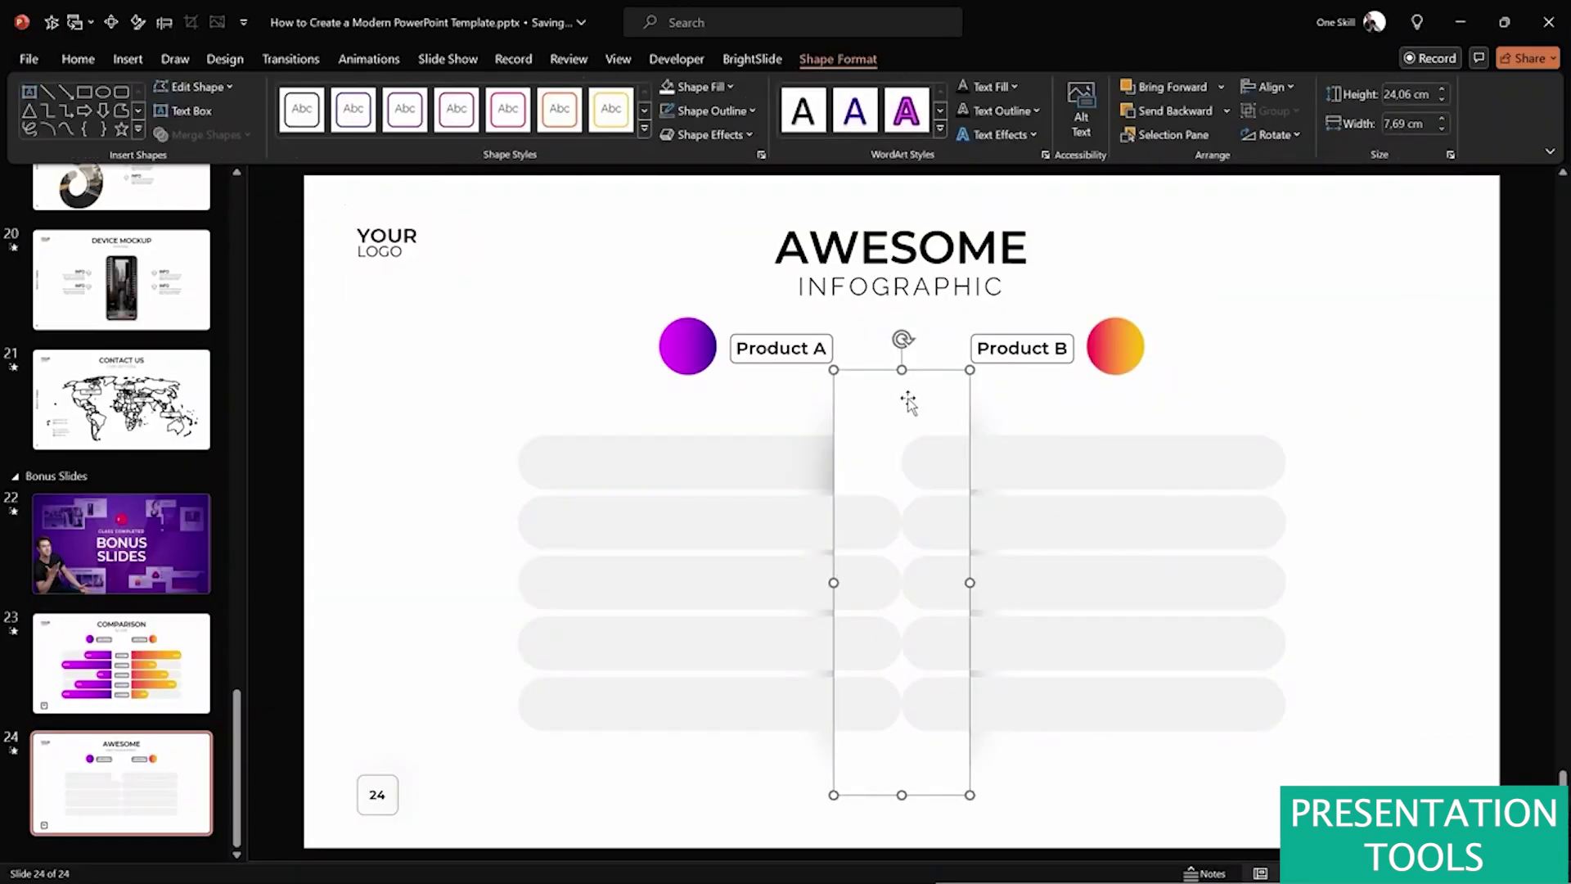
Change the dark colour to blue on all pages, then review pages 3, 1 and 2.
{"action": "right_click", "coordinate": [910, 401]}
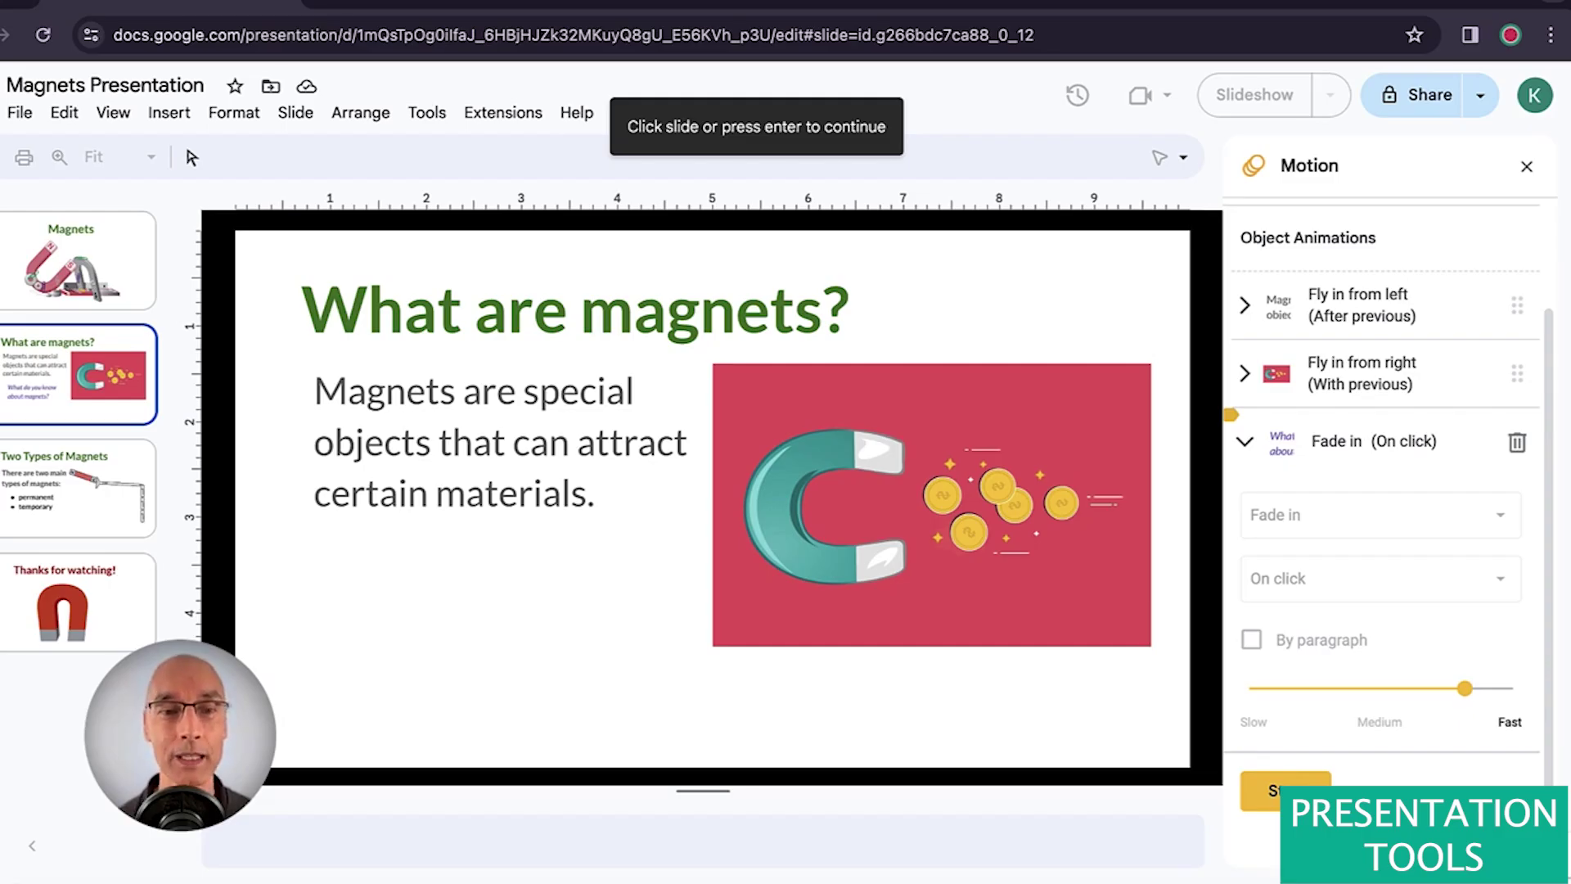
{"action": "left_click", "coordinate": [656, 719]}
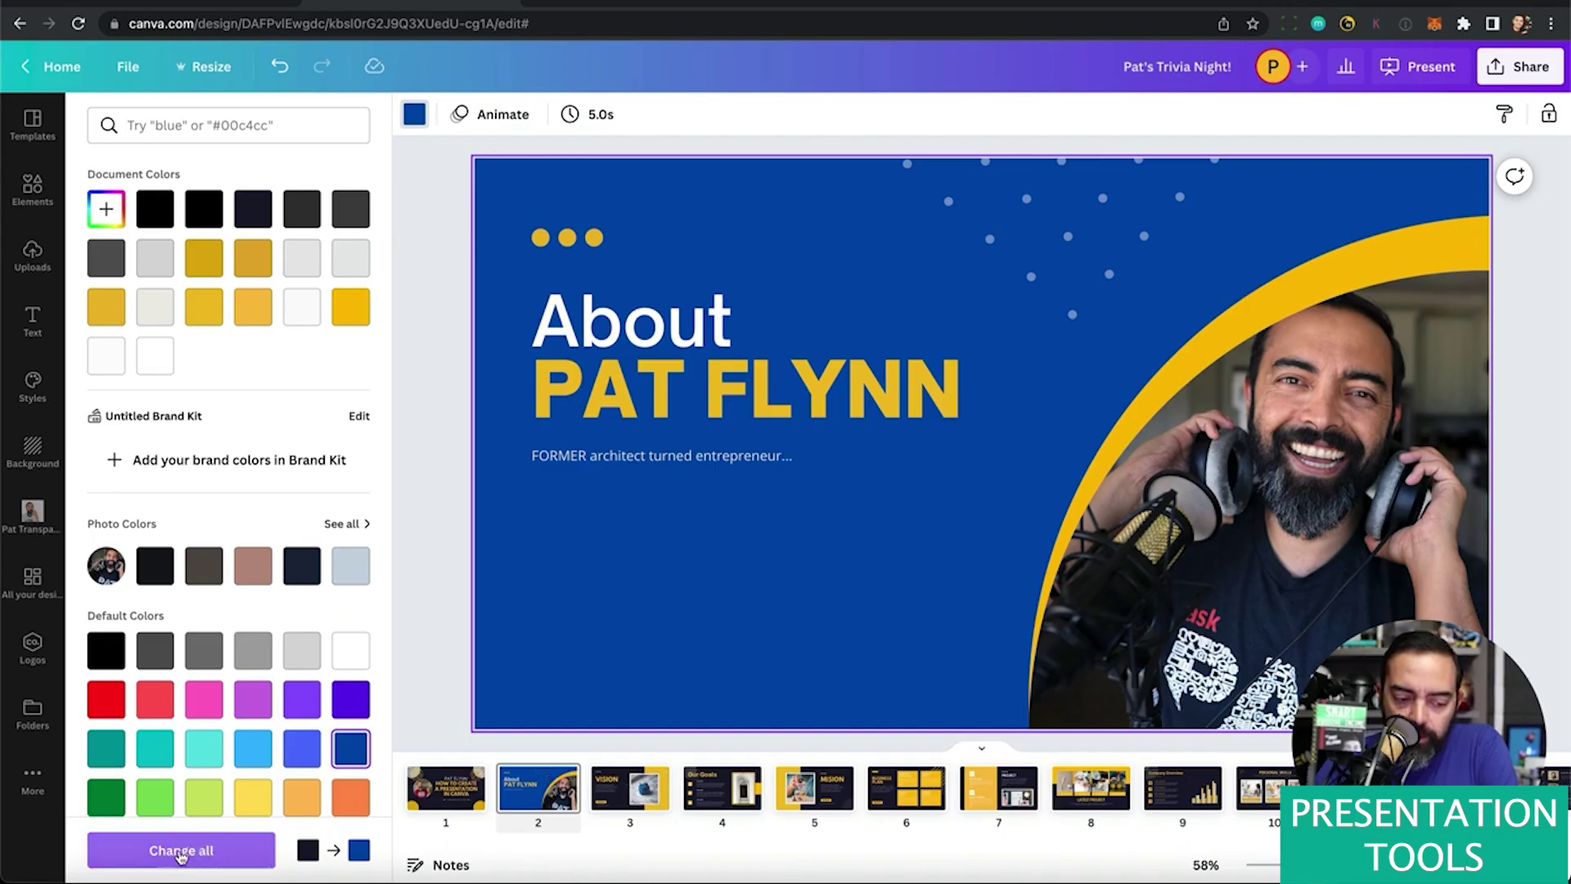
{"action": "left_click", "coordinate": [214, 856]}
{"action": "left_click", "coordinate": [630, 787]}
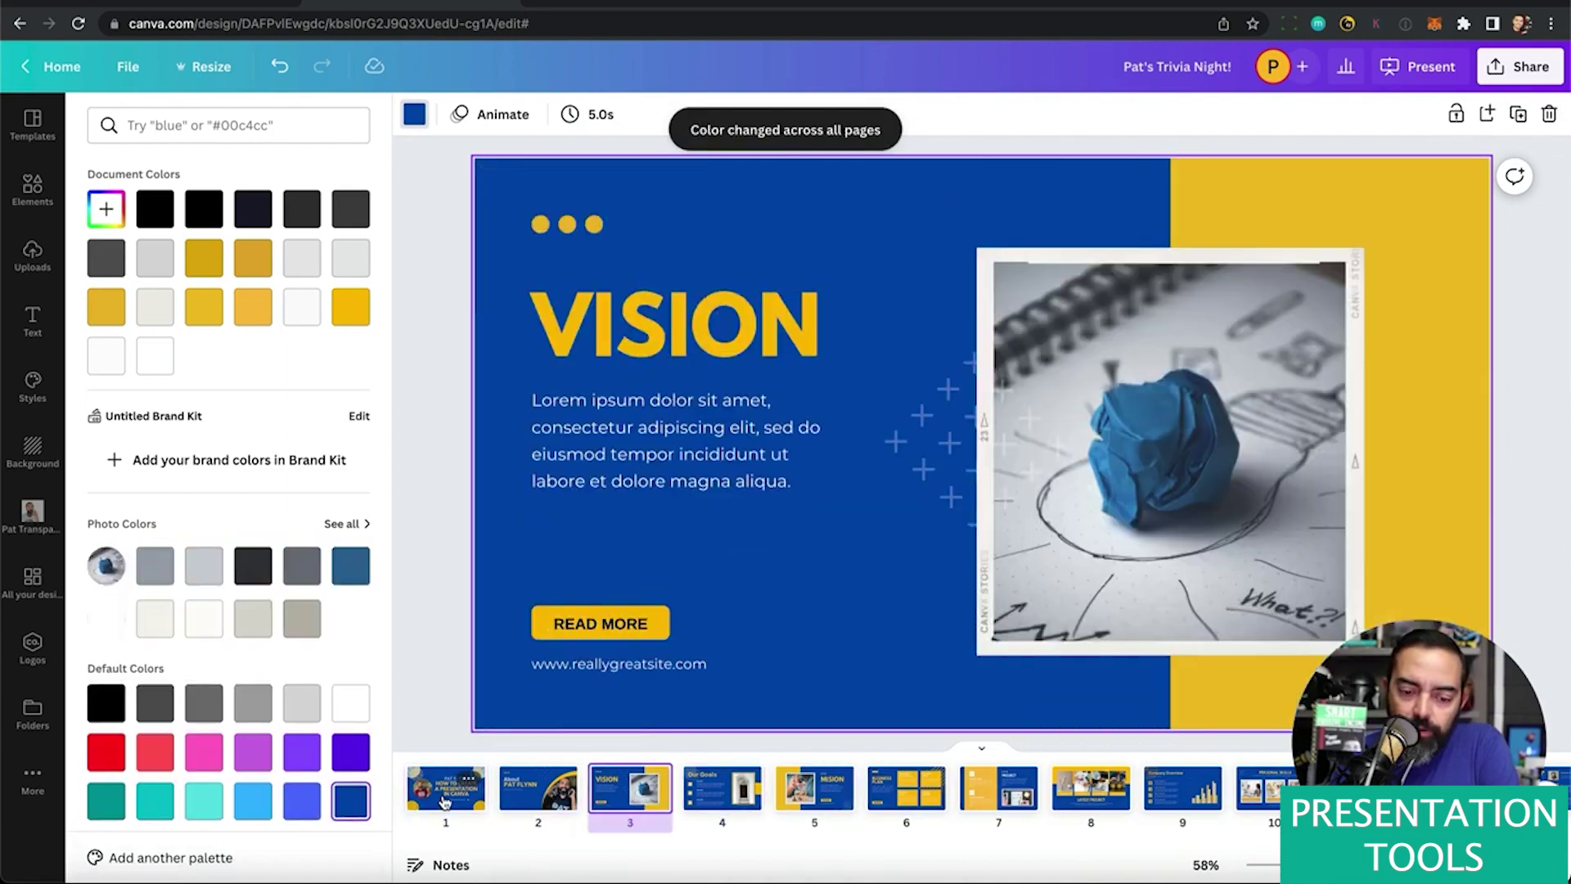
{"action": "left_click", "coordinate": [443, 801]}
{"action": "left_click", "coordinate": [537, 787]}
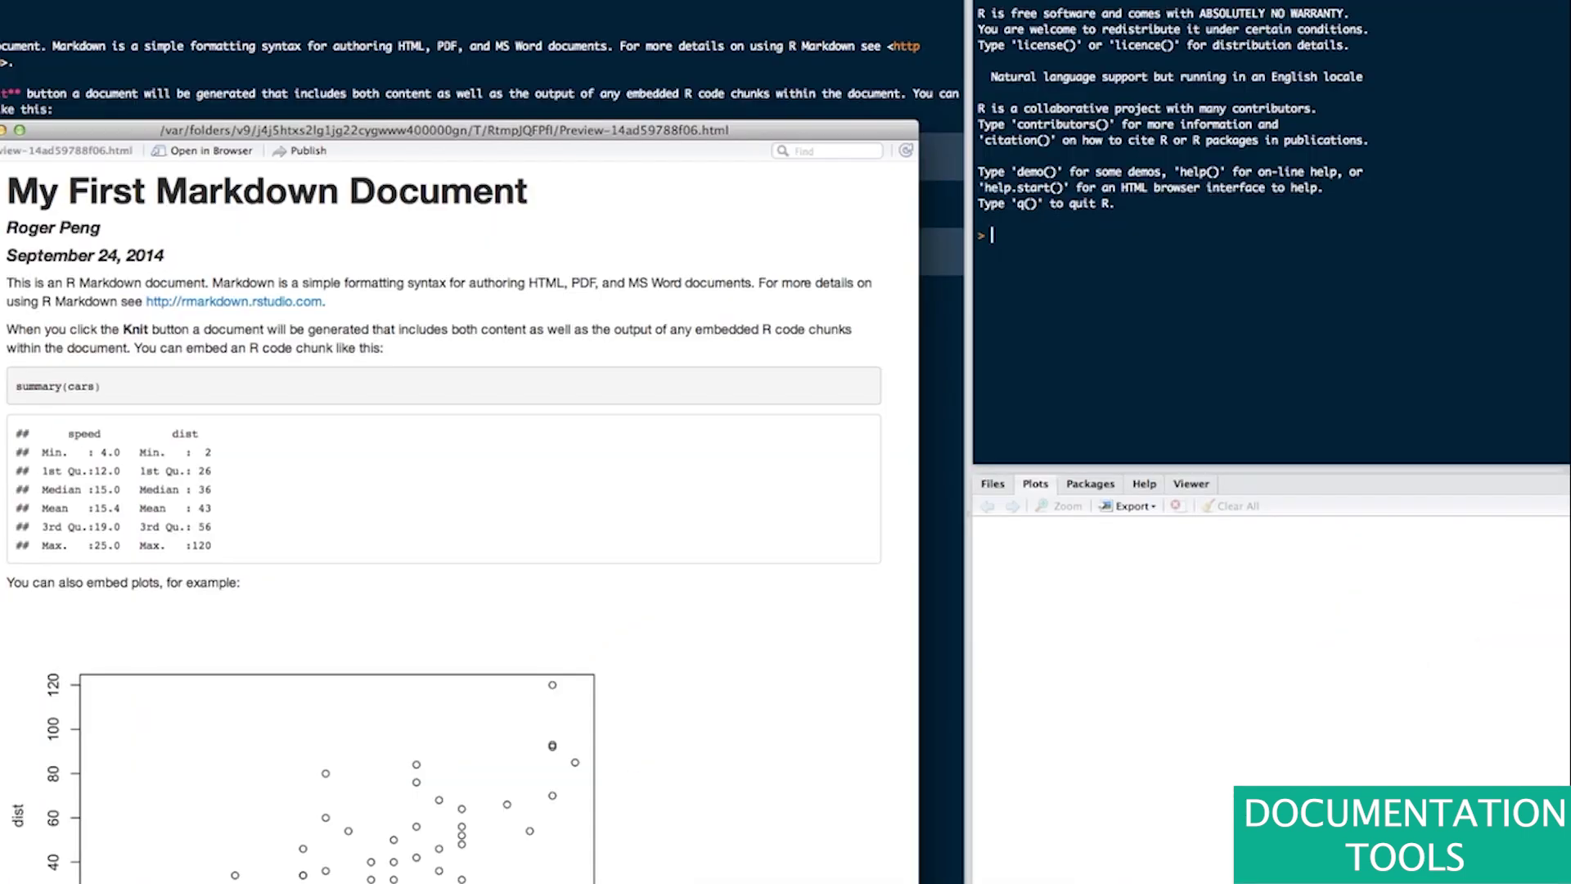
Move the My First Markdown Document preview window up and to the right.
{"action": "left_click_drag", "start_coordinate": [112, 135], "coordinate": [528, 0]}
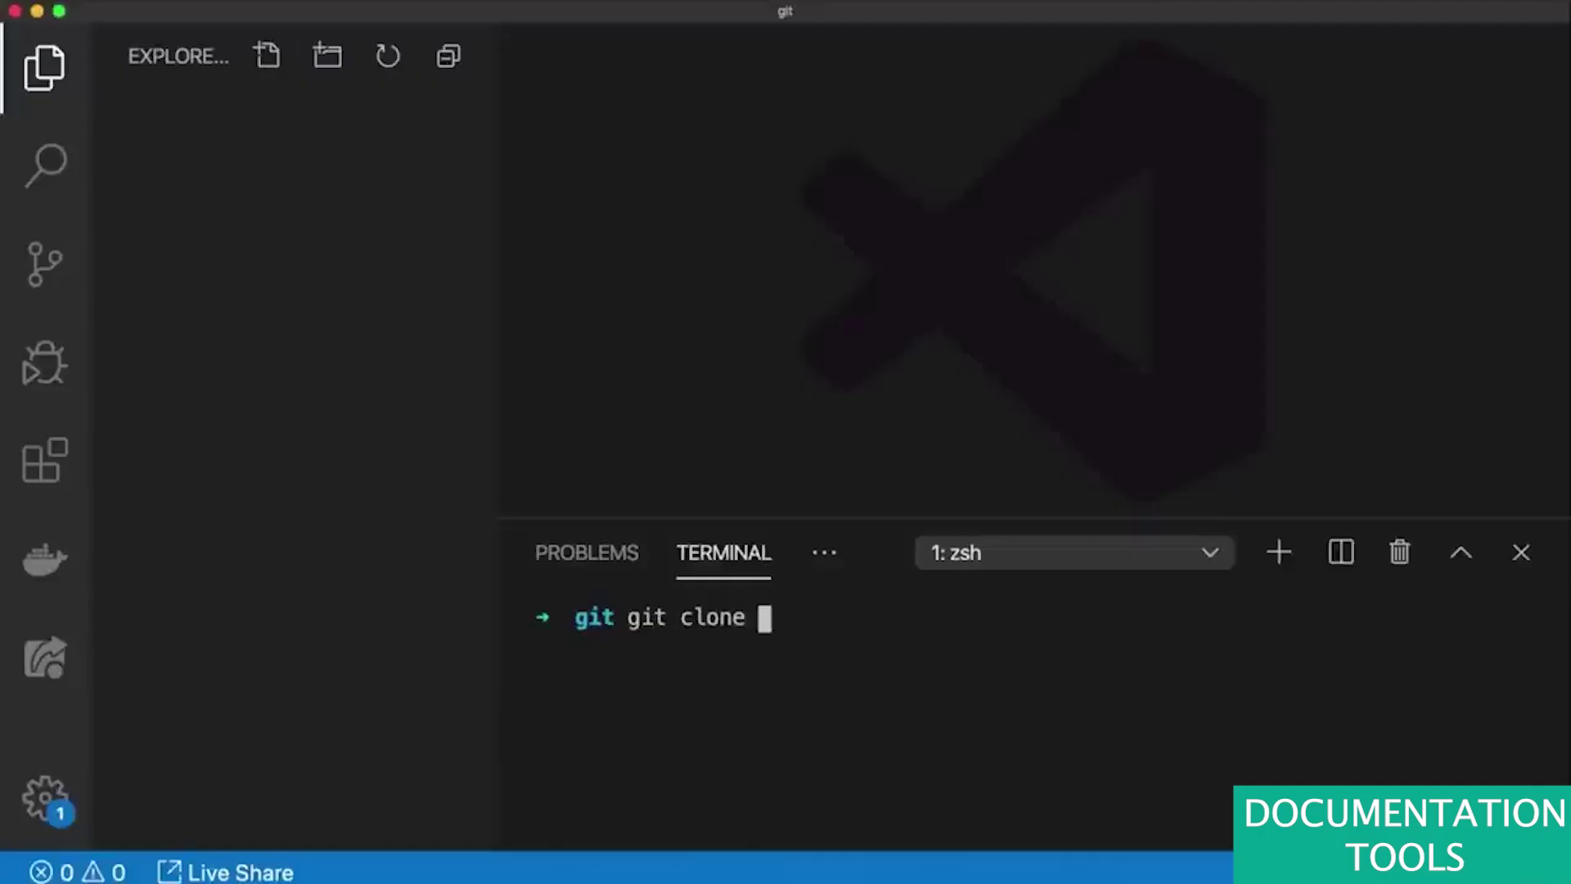
Clone demo-repo with git clone using its SSH URL, then expand the folder to show README.md.
{"action": "key", "text": "super+v"}
{"action": "key", "text": "Return"}
{"action": "left_click", "coordinate": [141, 114]}
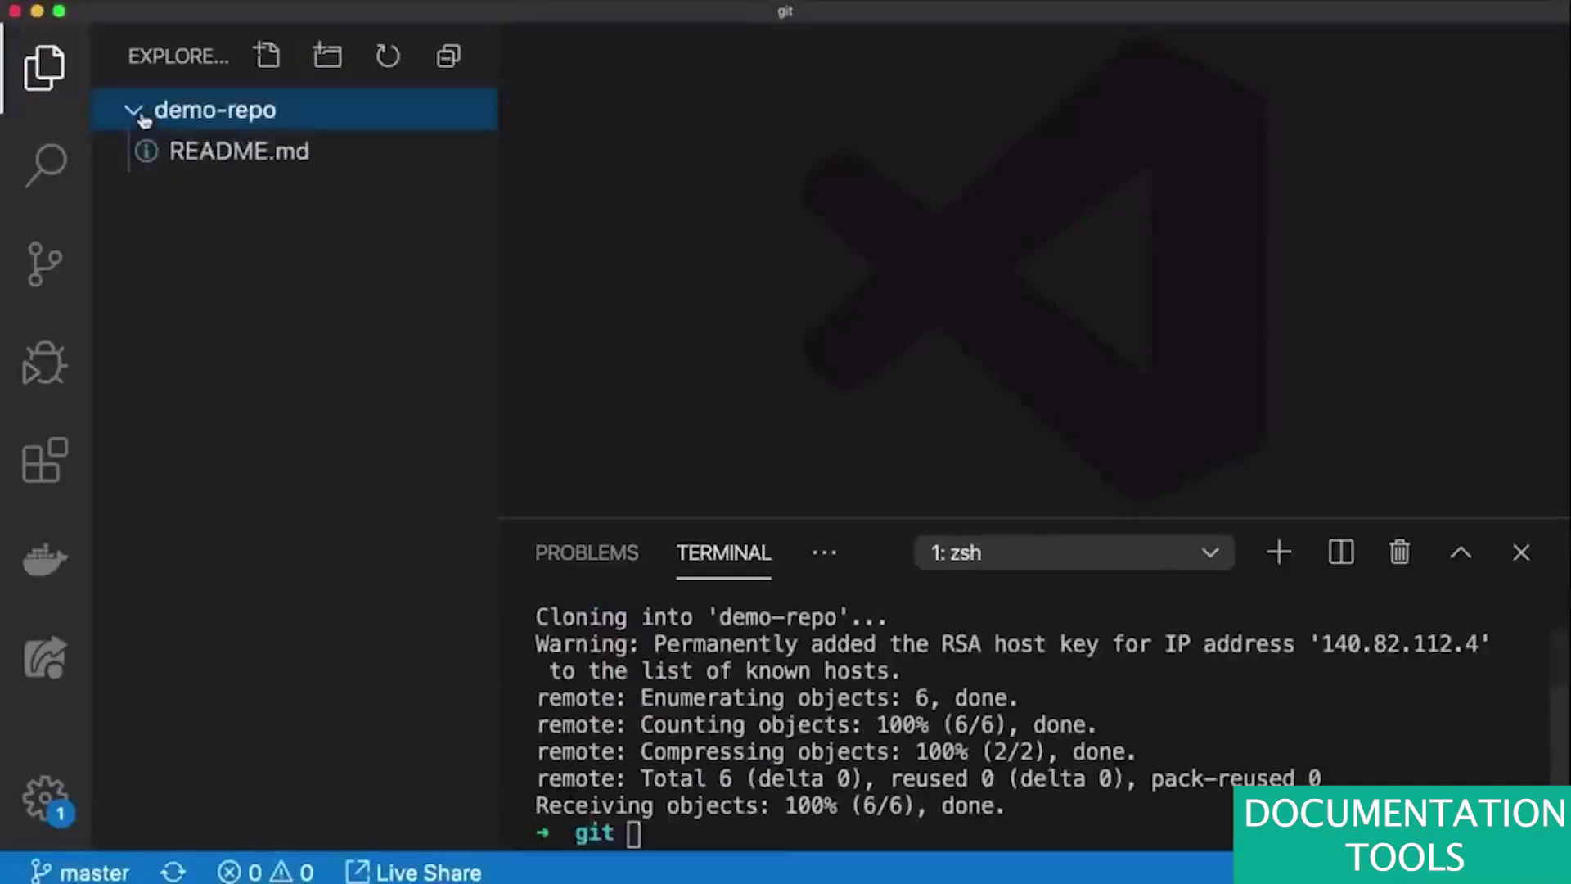